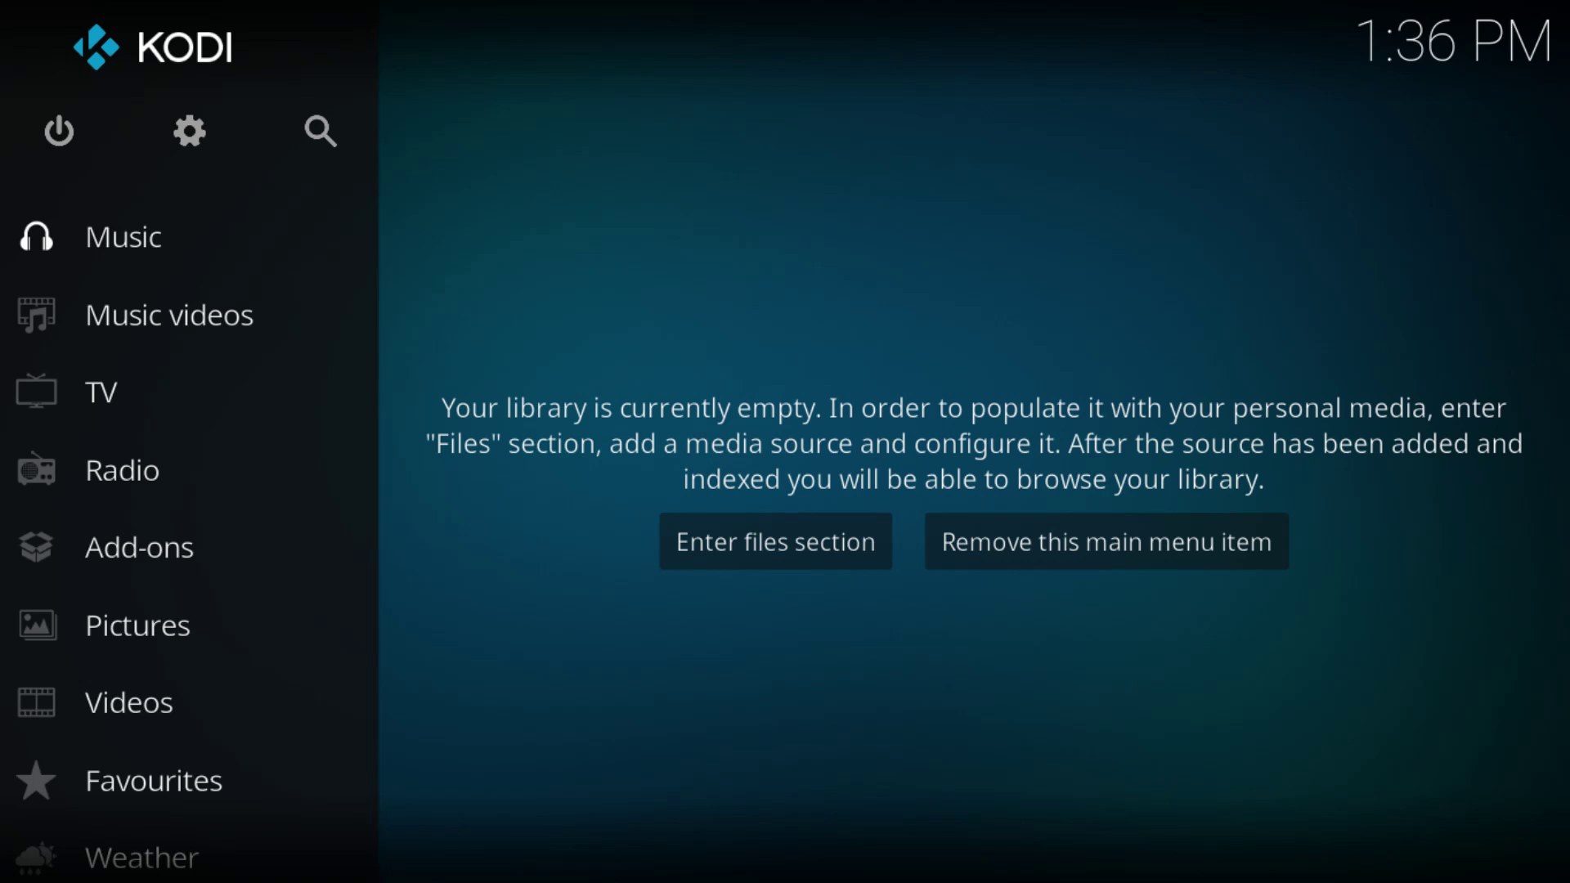
pyautogui.click(191, 131)
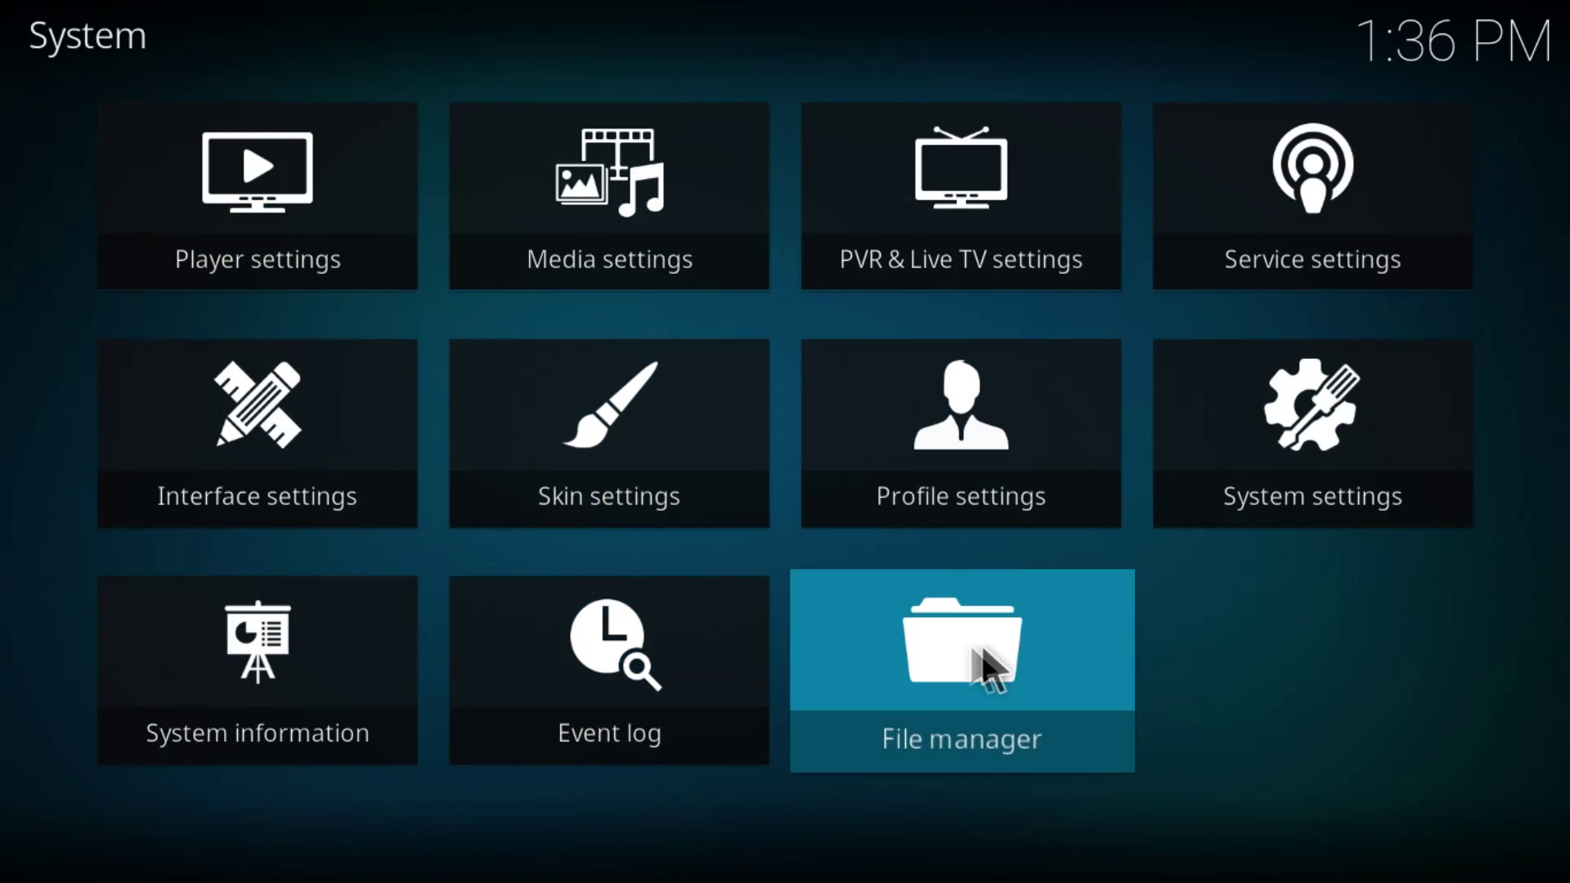
pyautogui.click(989, 647)
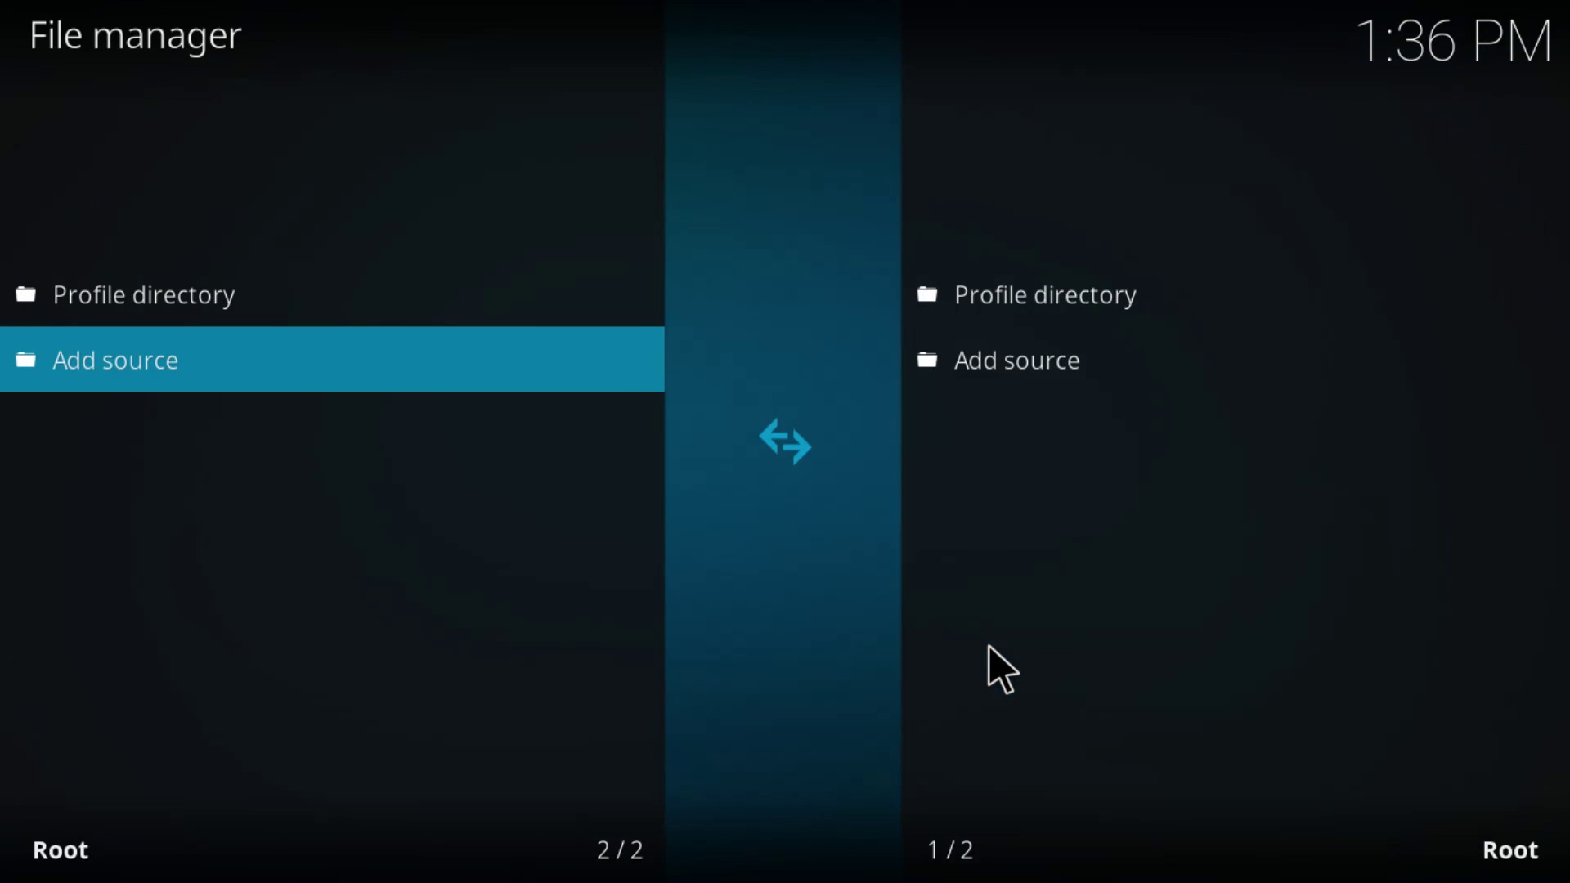
pyautogui.click(136, 359)
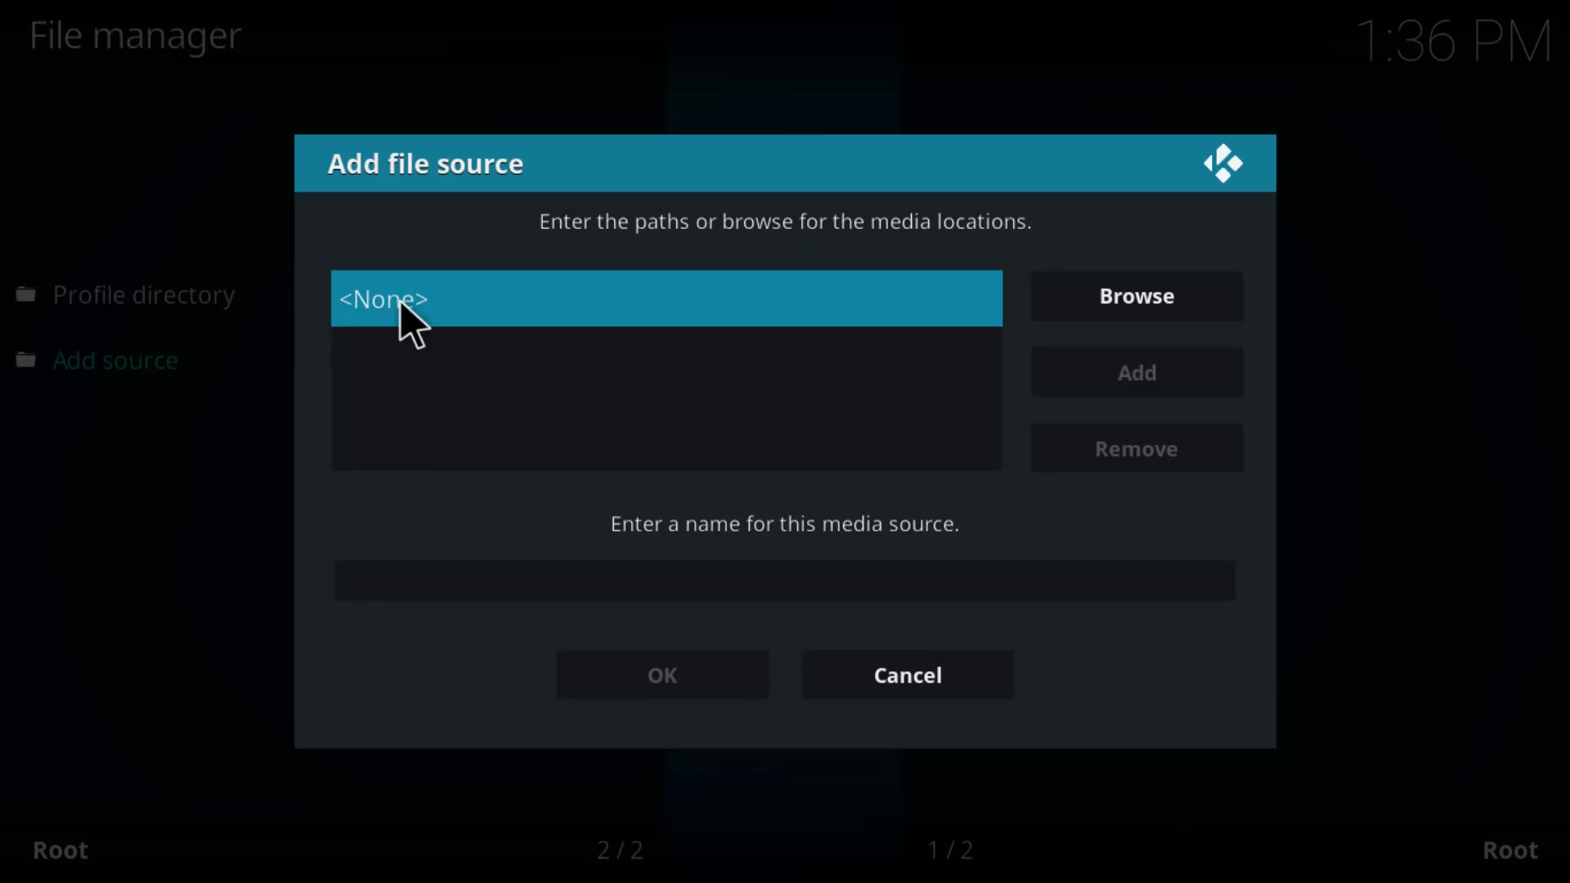
pyautogui.click(410, 322)
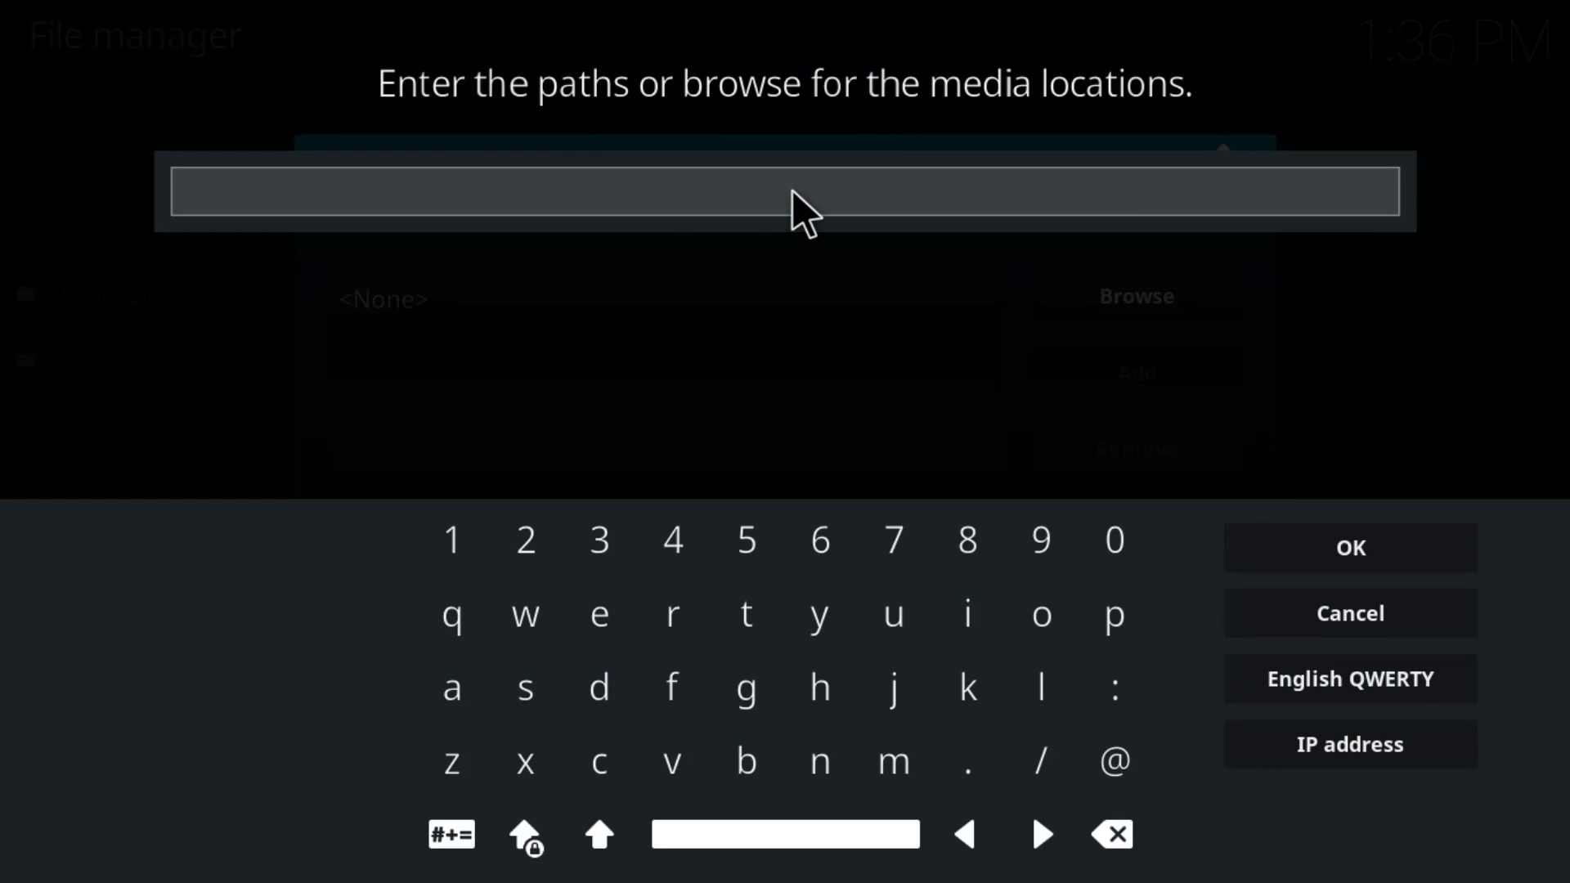
pyautogui.write('https://i-a-c.github.io/repo')
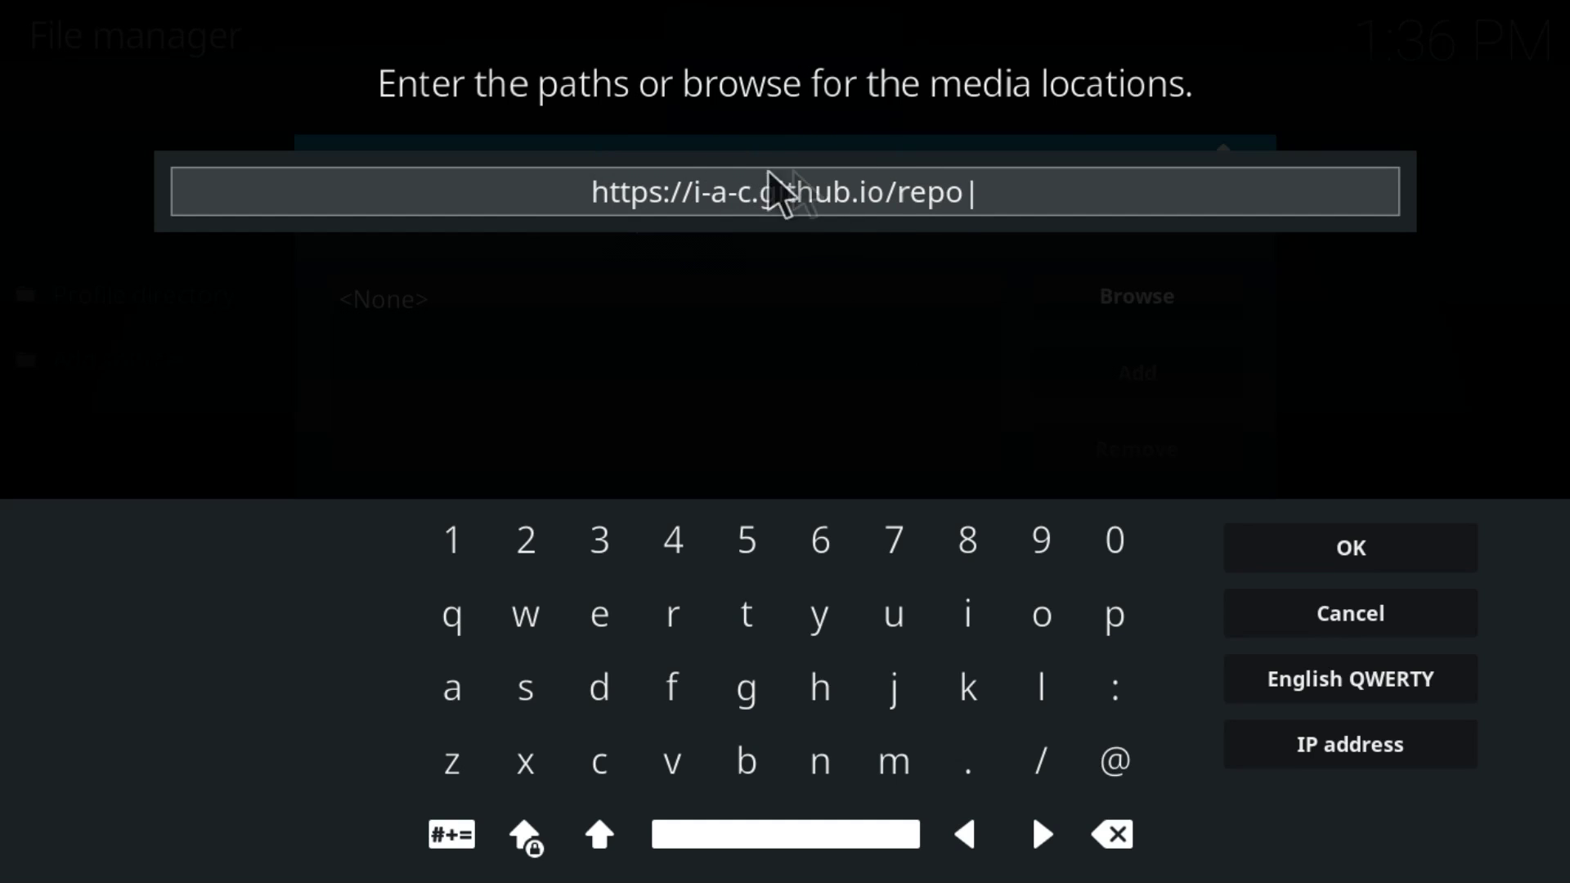
pyautogui.click(1343, 550)
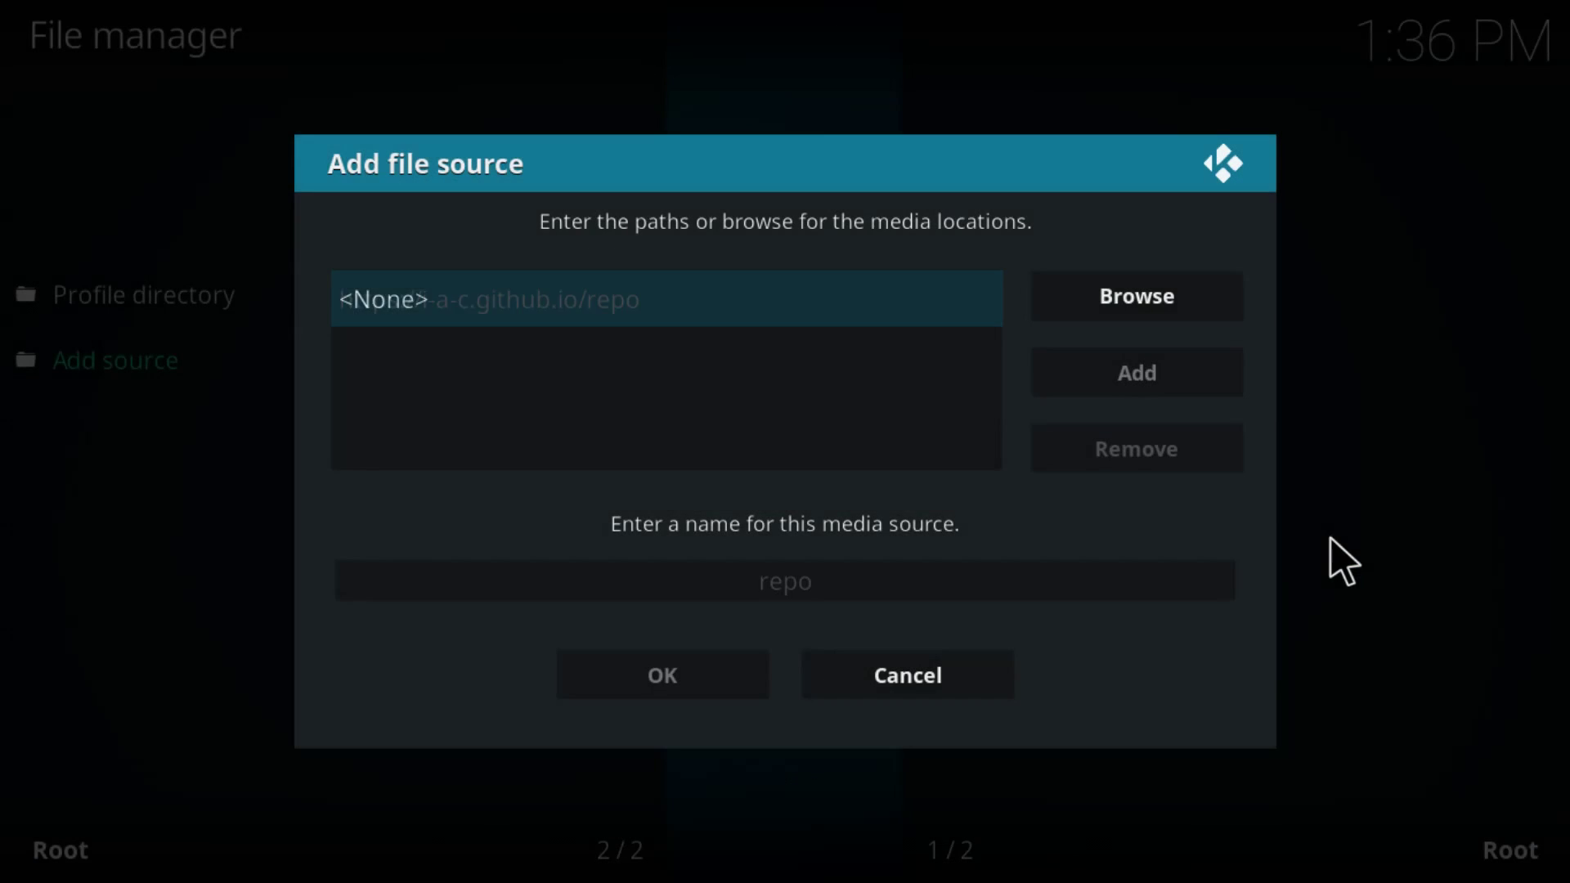
# - Rename the source from 'repo' to 'iac' and save it
pyautogui.click(985, 568)
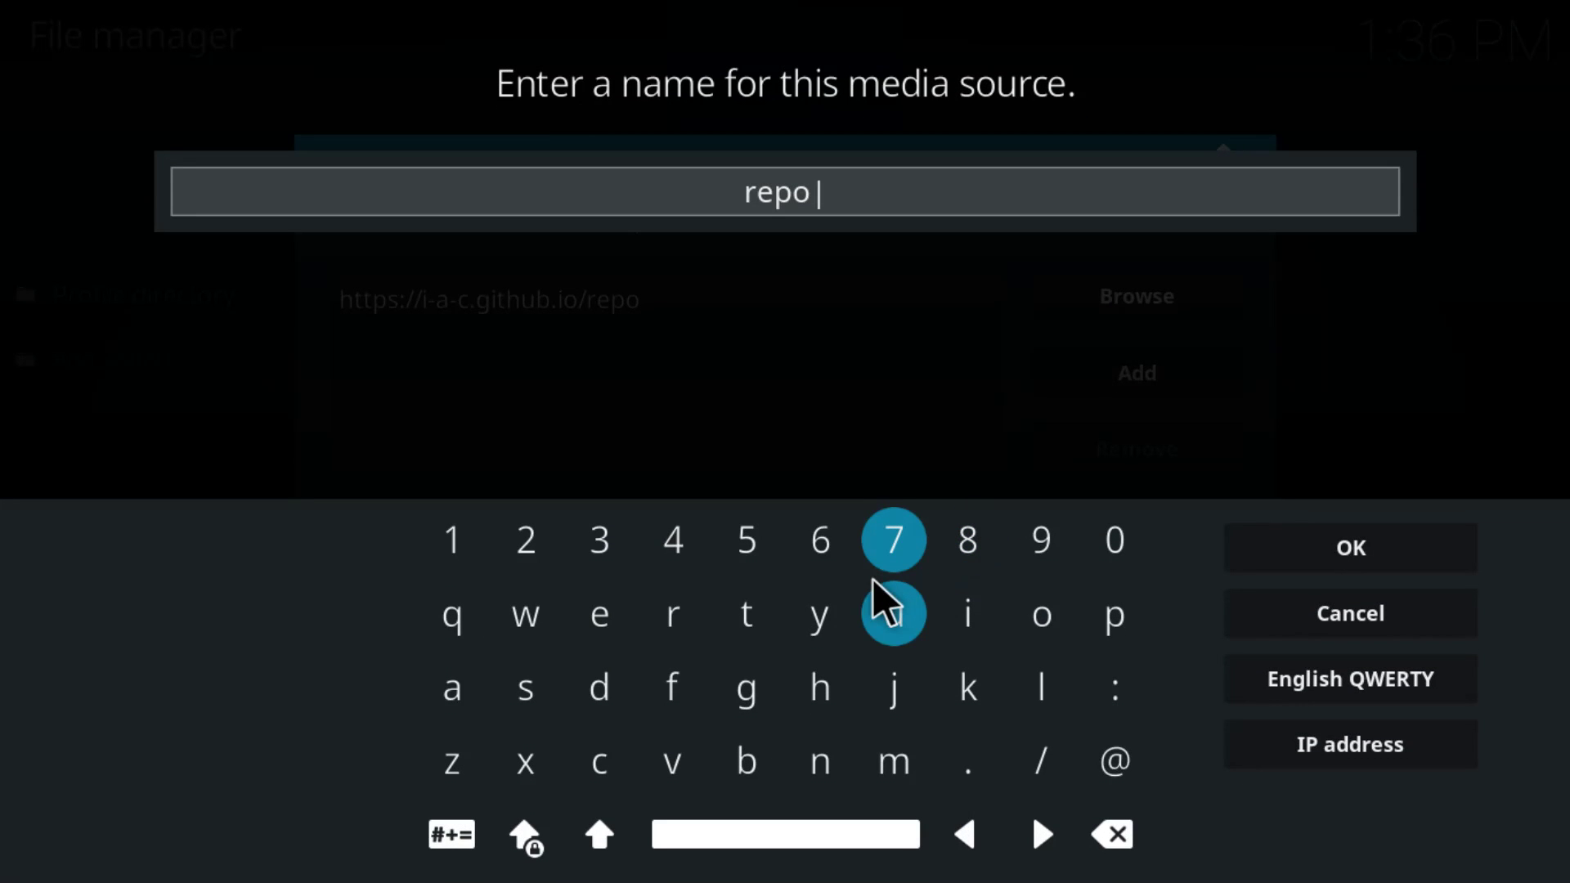
pyautogui.press('BackSpace')
pyautogui.press('BackSpace')
pyautogui.press('BackSpace')
pyautogui.press('BackSpace')
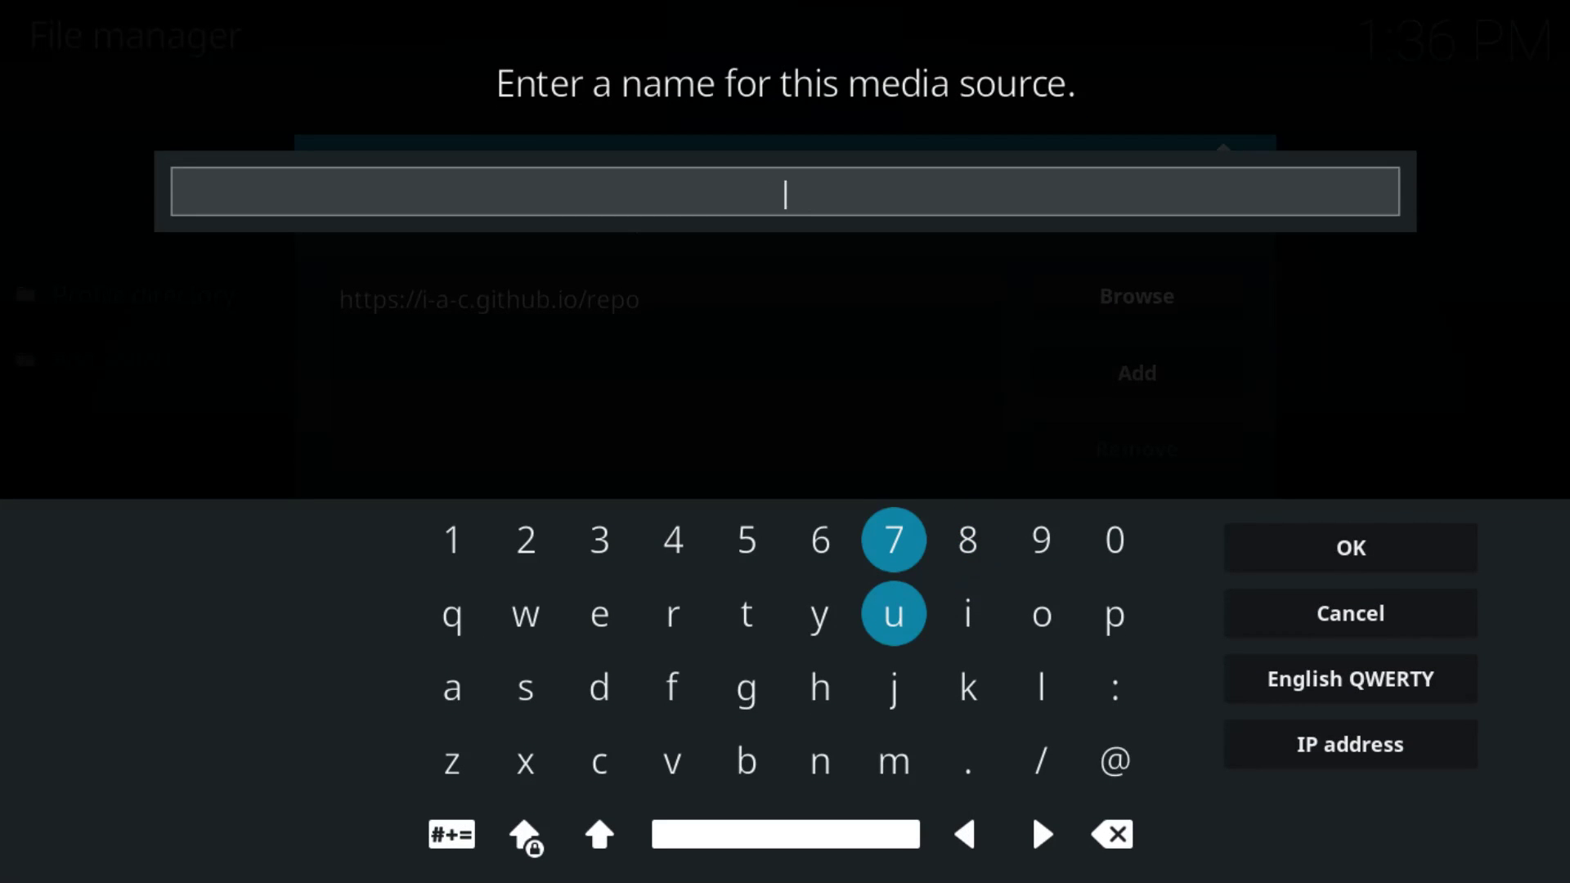
pyautogui.write('iac')
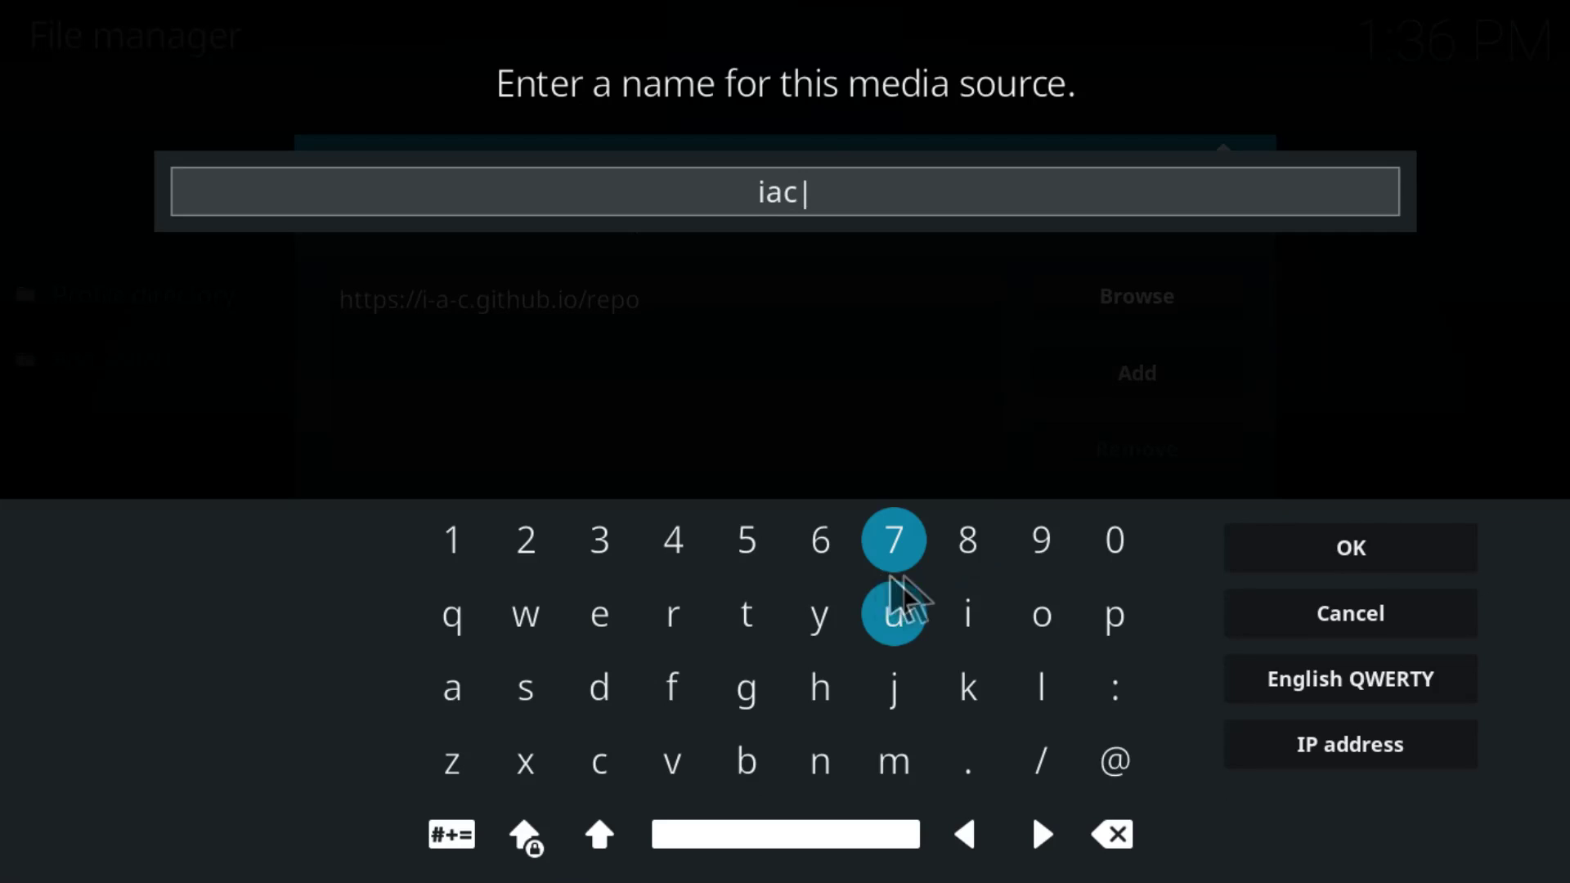
pyautogui.click(1365, 552)
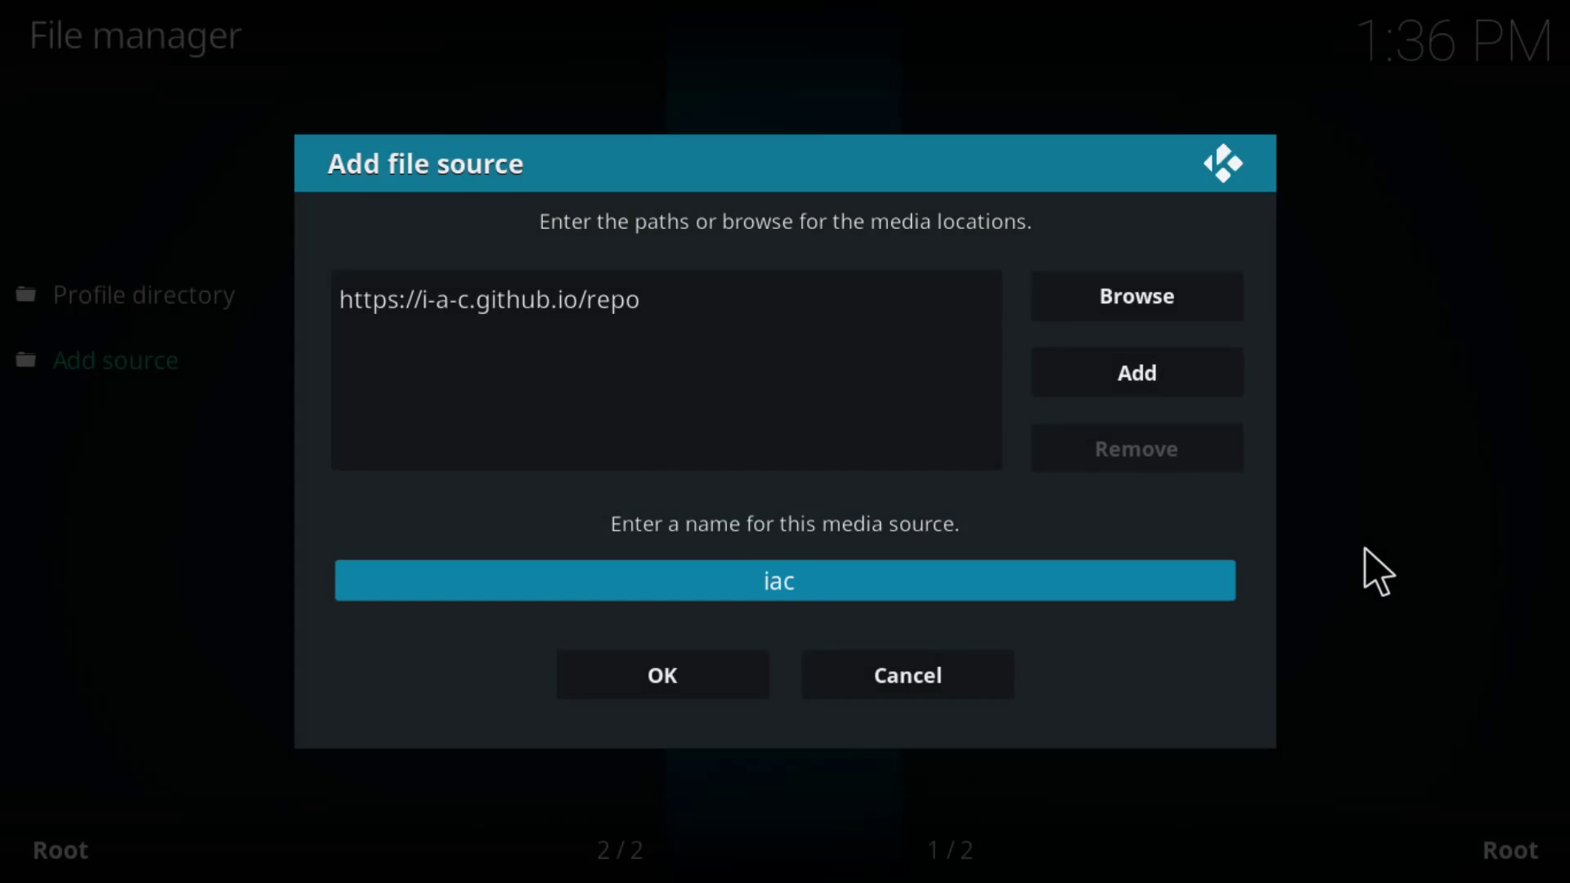
pyautogui.click(648, 678)
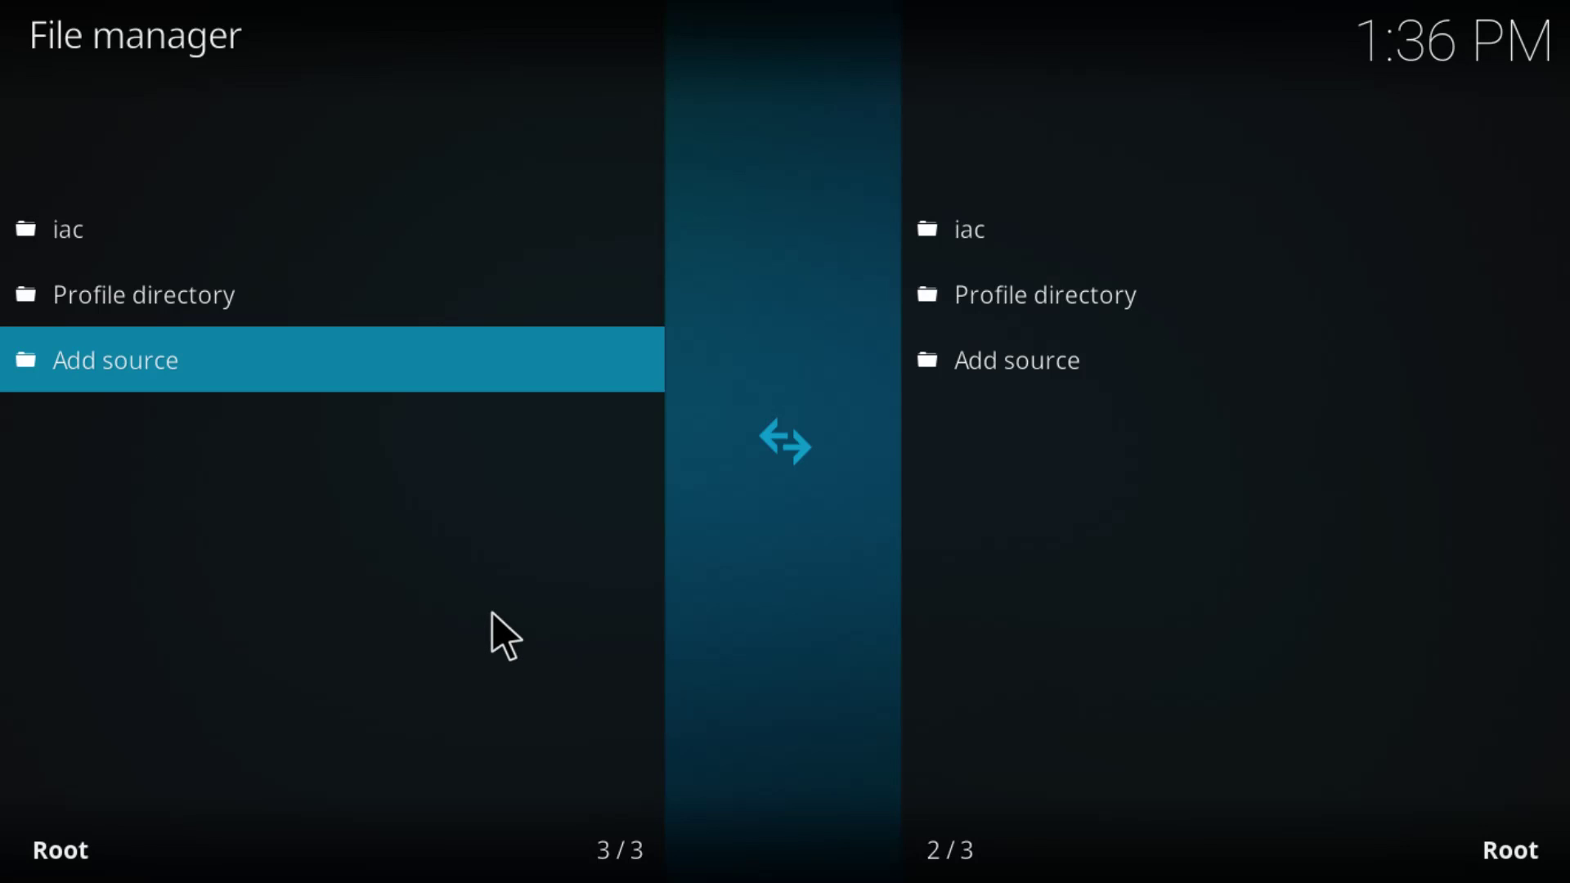
# - Install repository.exodusredux-0.0.7.zip from the iac source, then list repositories to install from
pyautogui.press('Escape')
pyautogui.press('Escape')
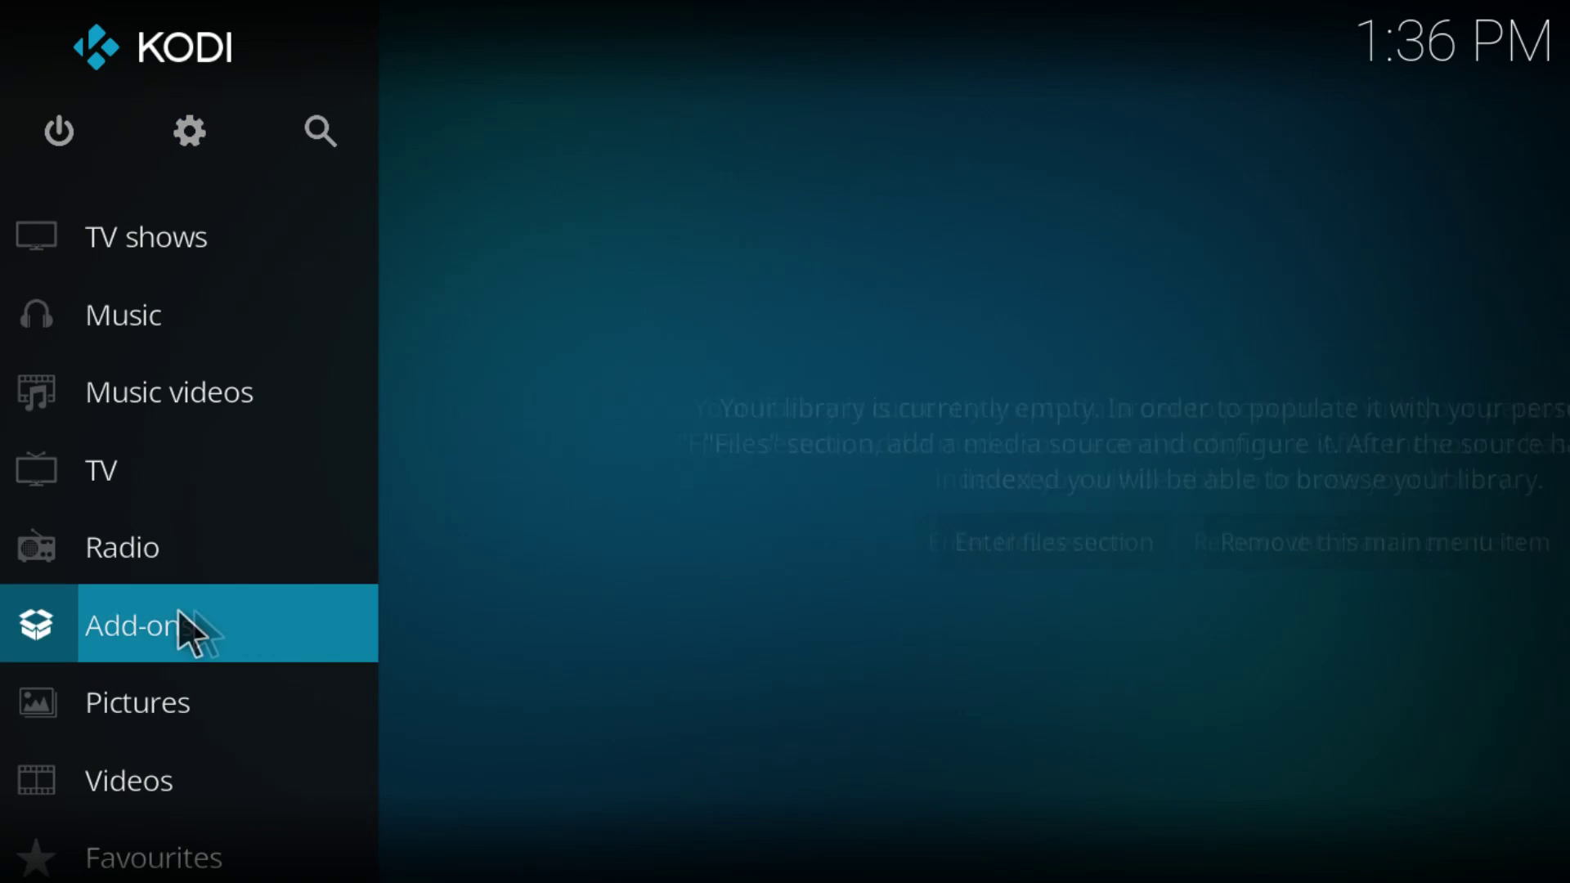
pyautogui.click(172, 614)
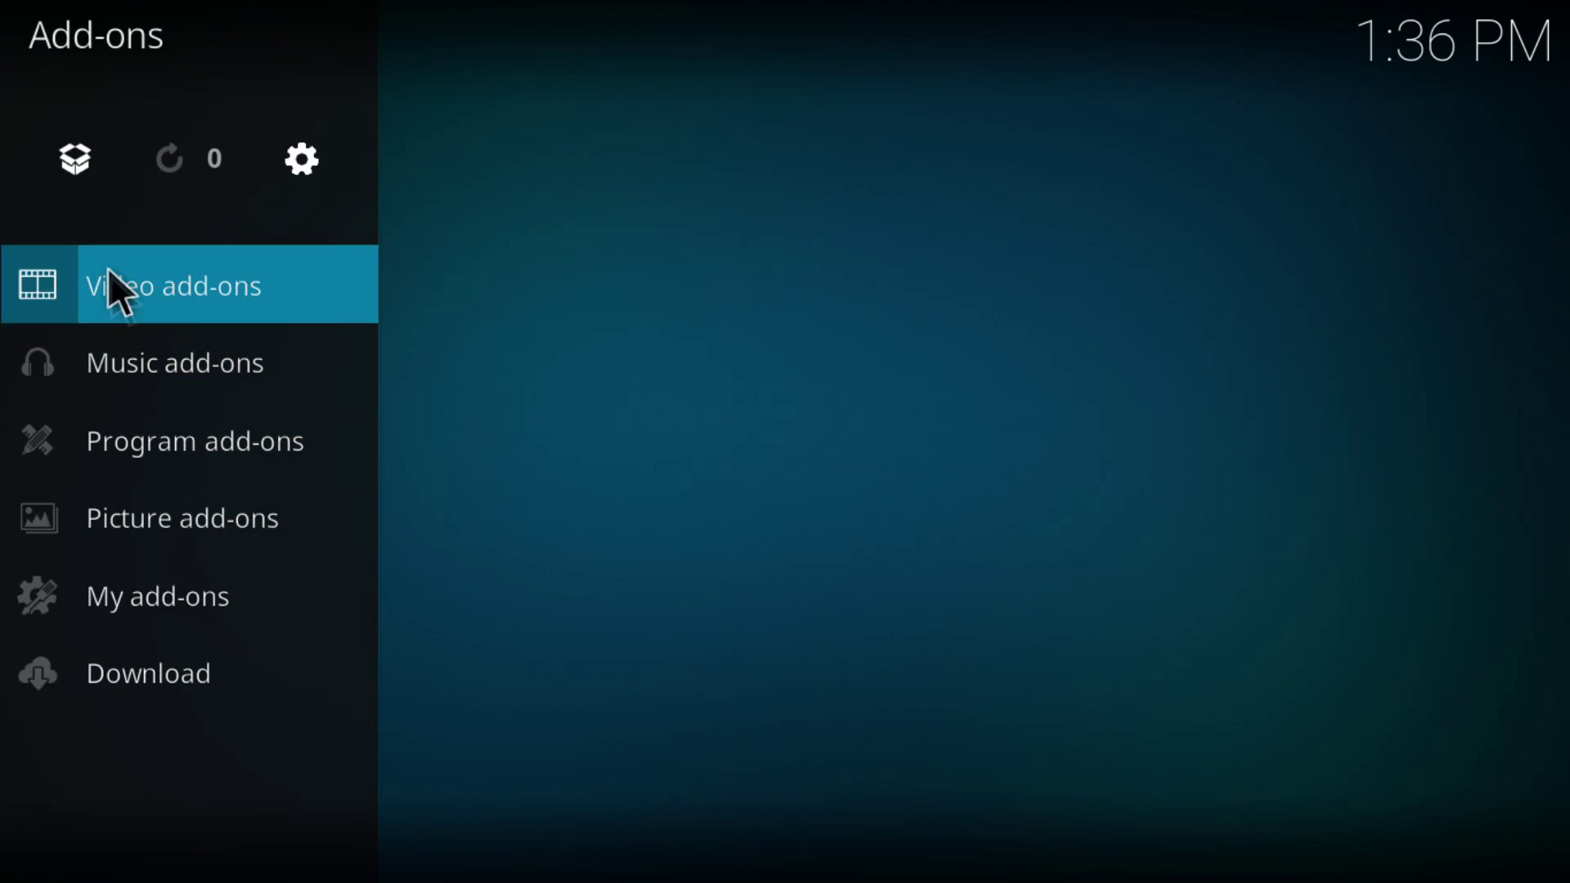
pyautogui.click(75, 161)
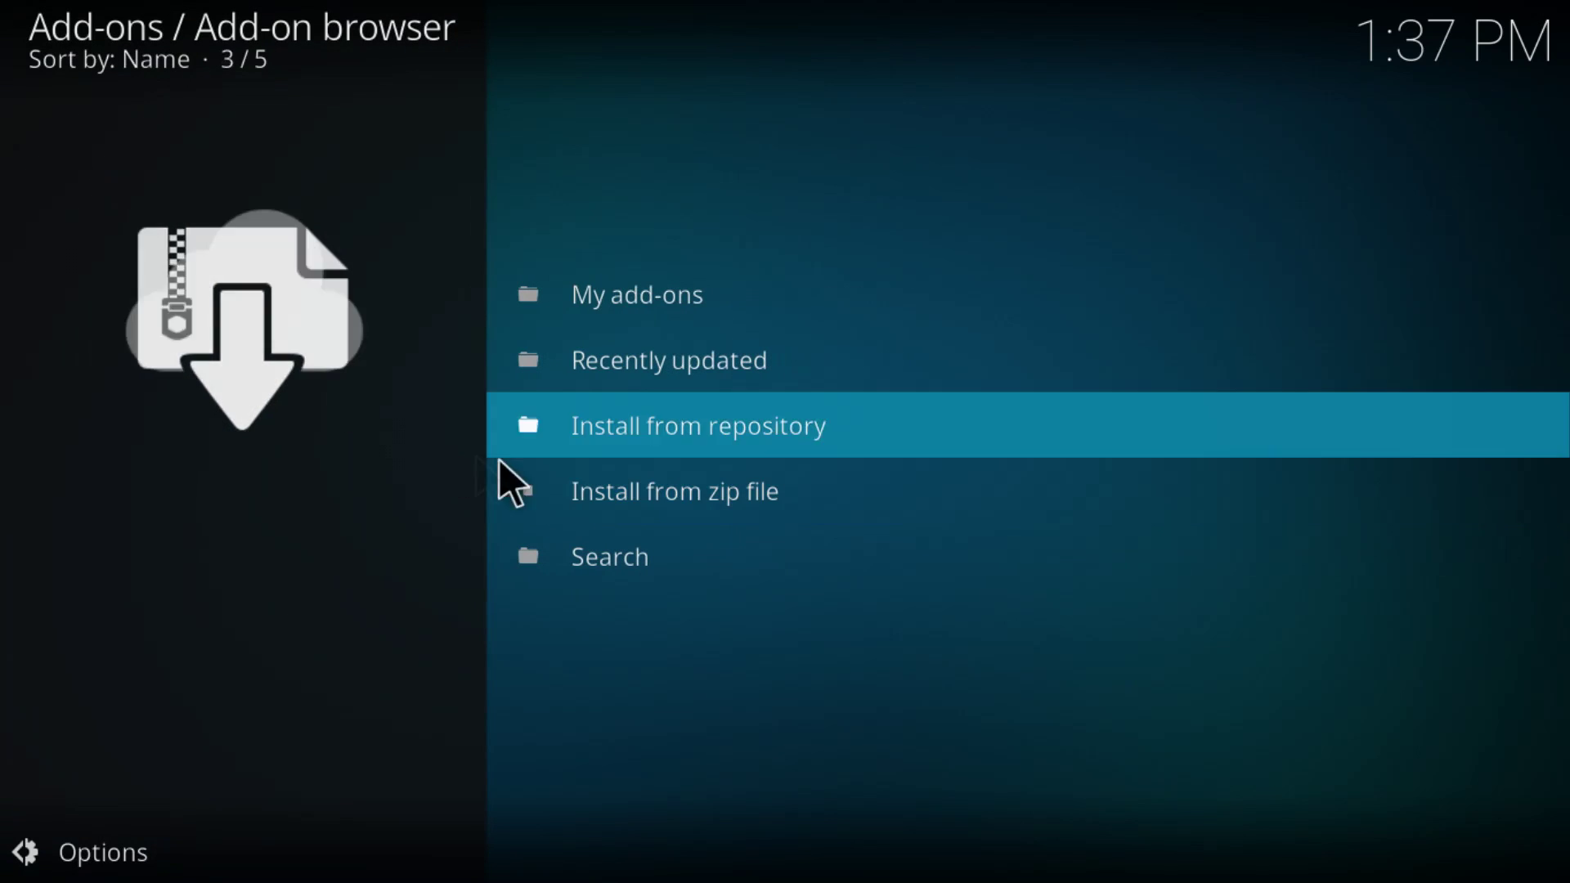
pyautogui.click(679, 486)
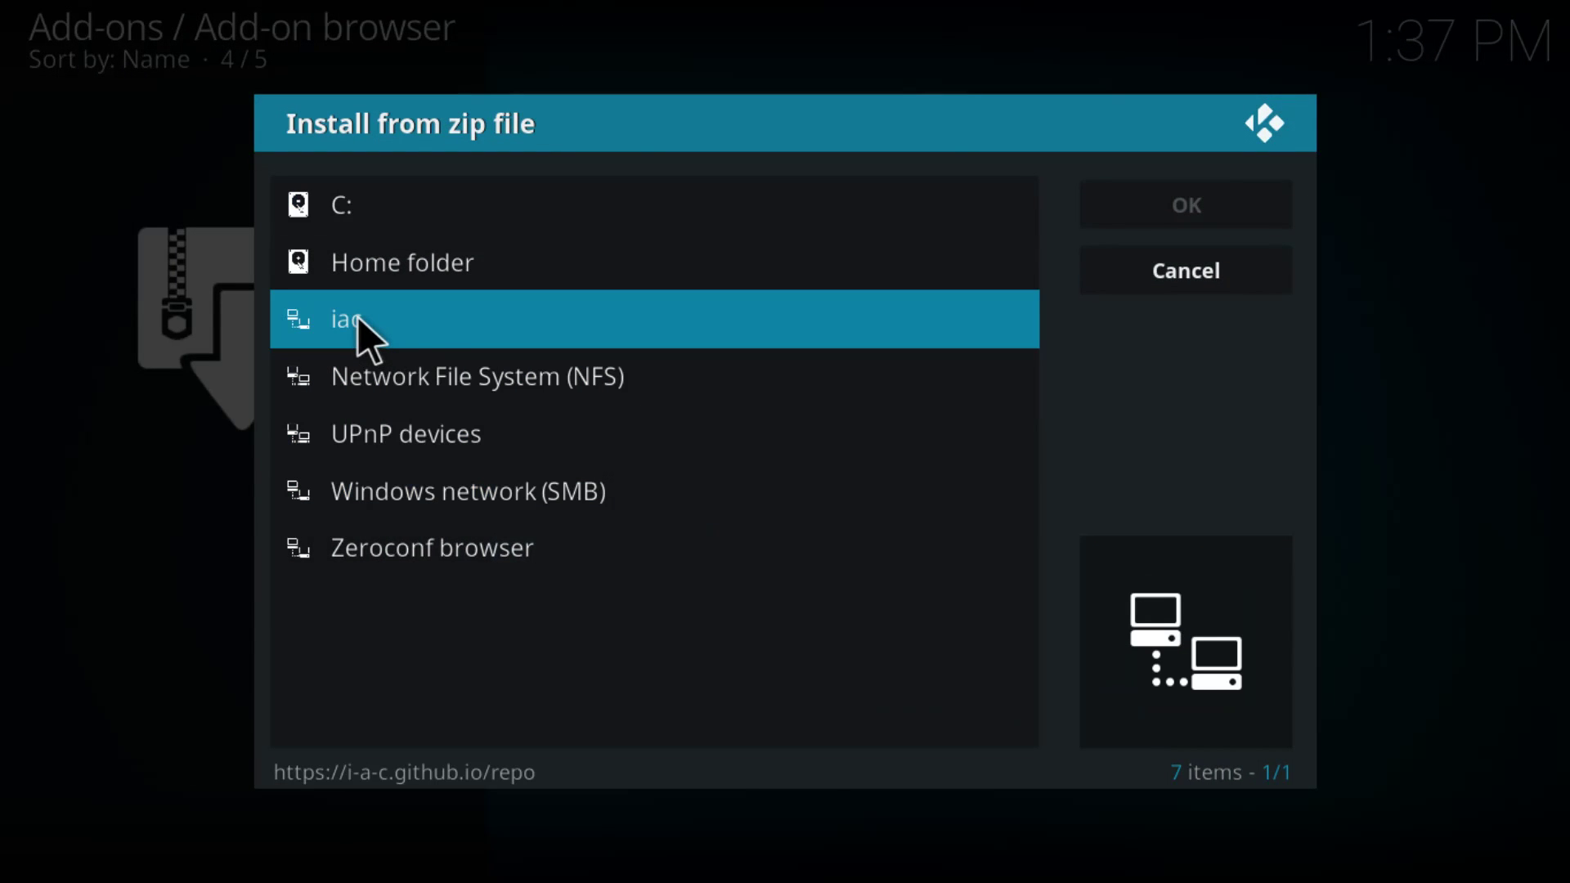
pyautogui.click(379, 317)
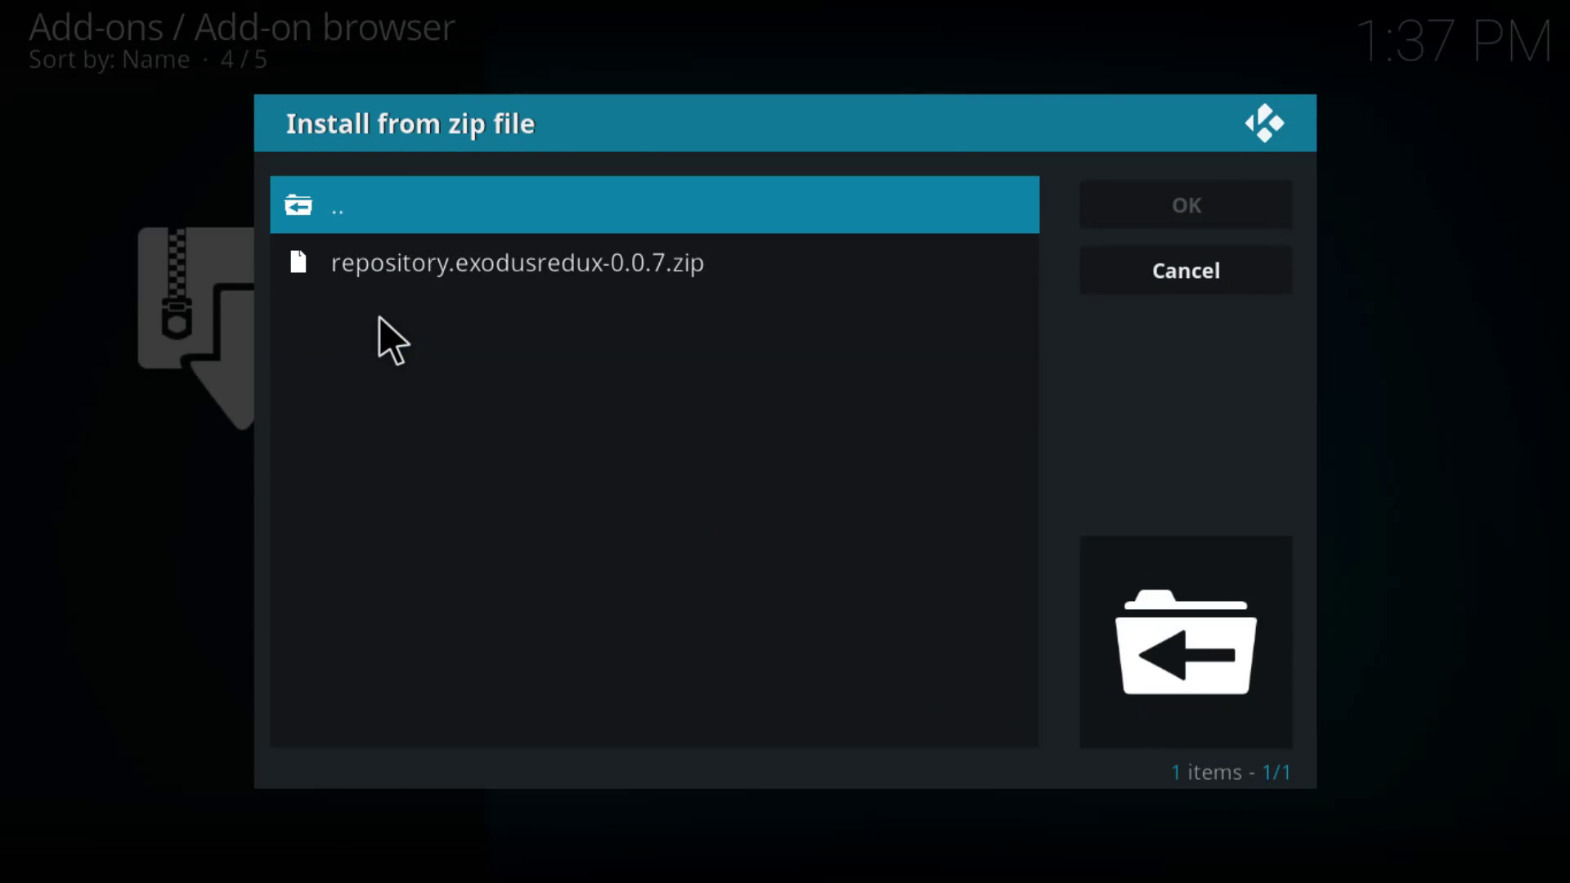
pyautogui.click(385, 266)
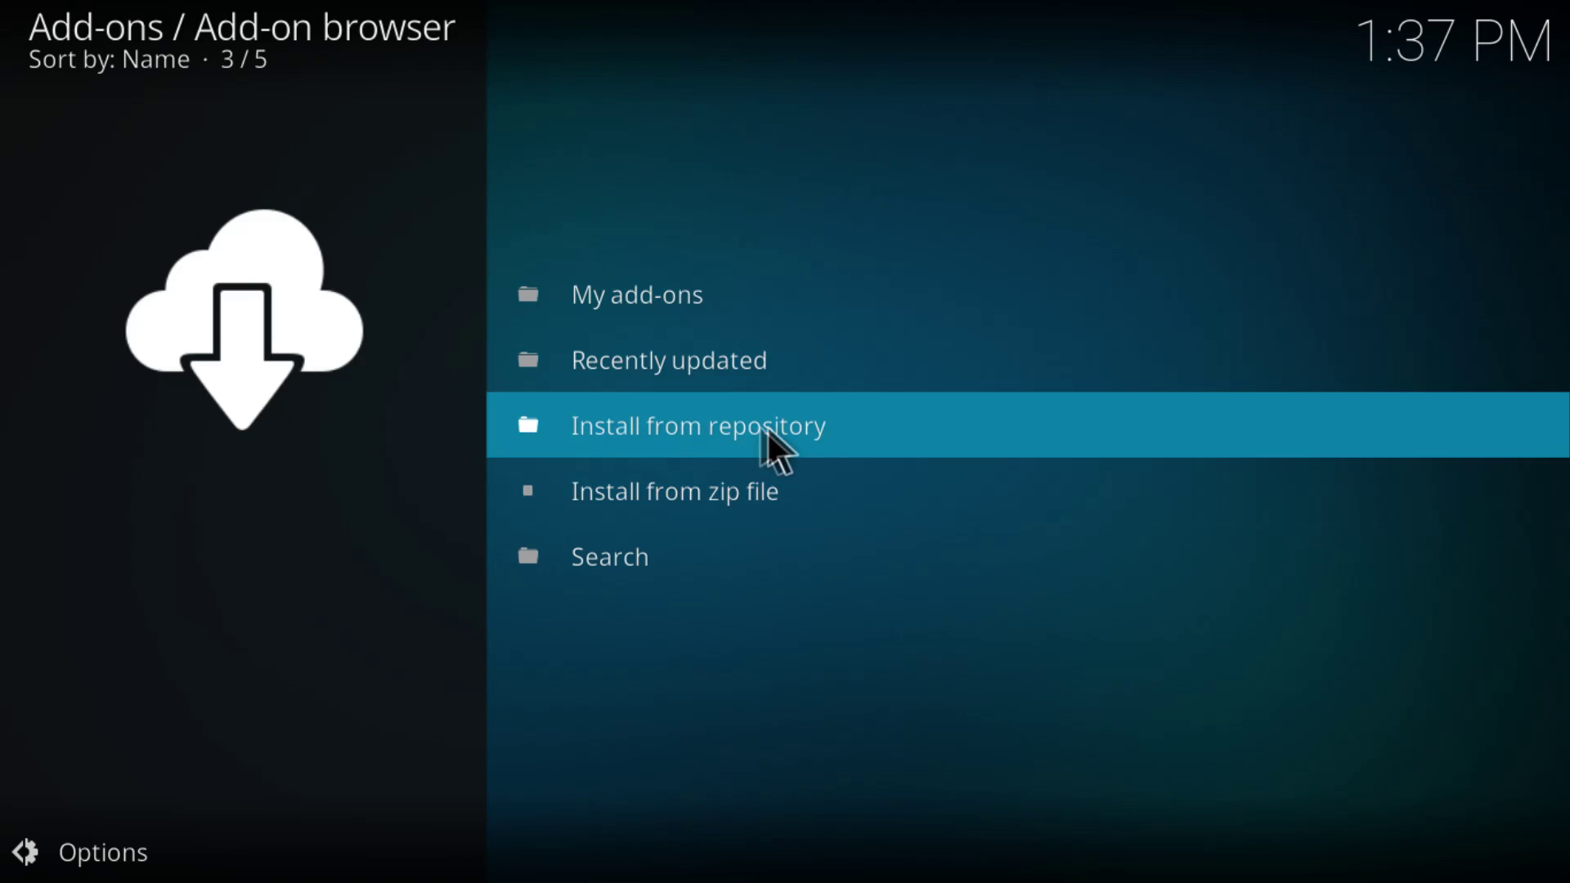
pyautogui.click(769, 427)
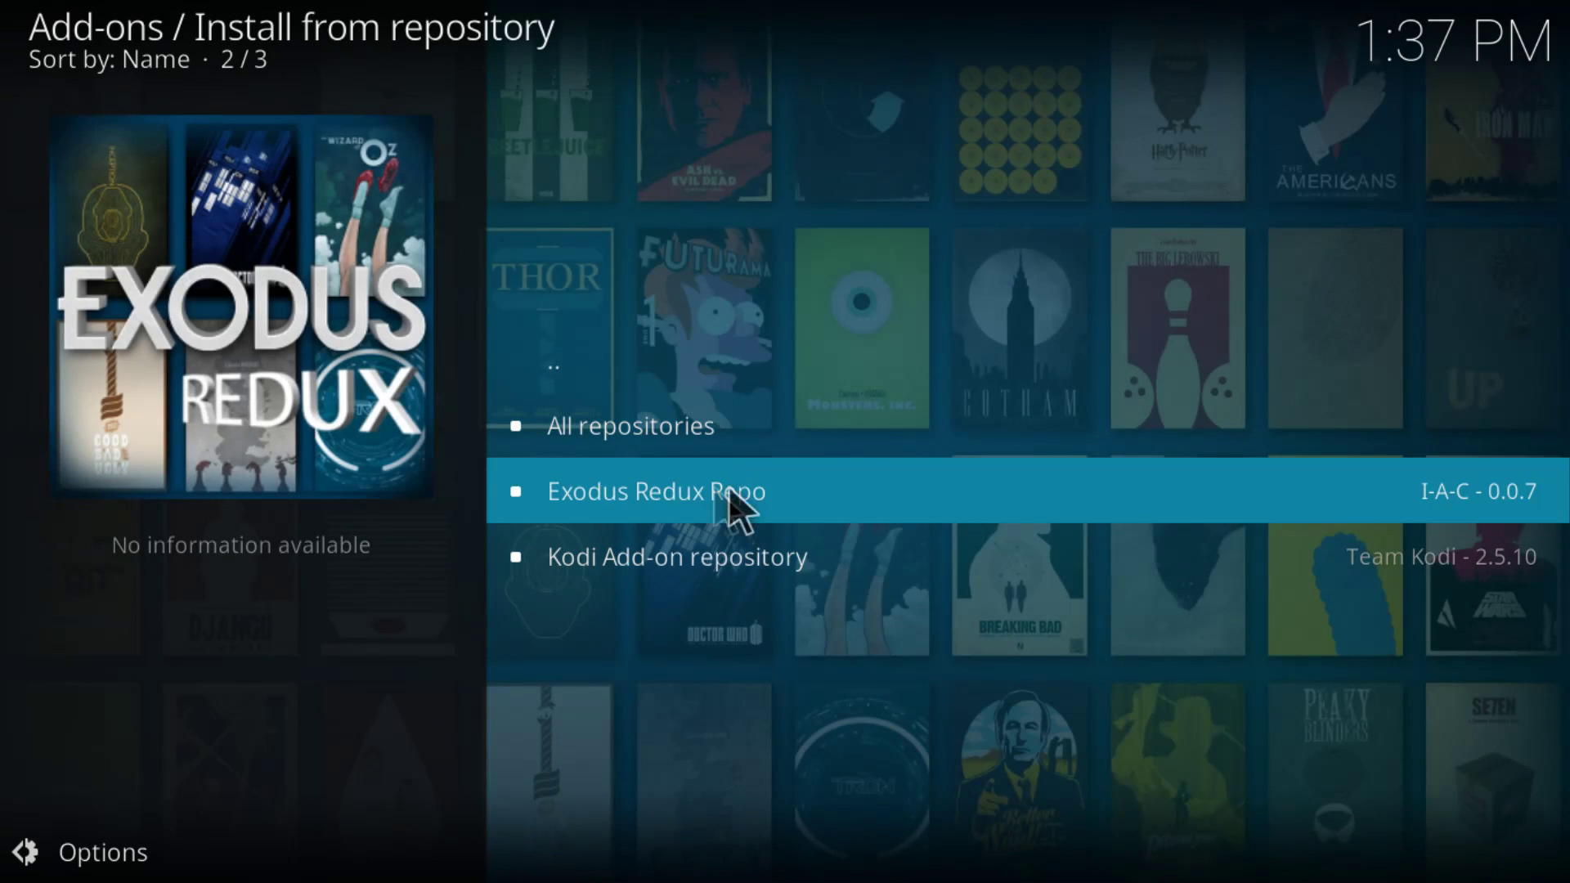
# - Install the Exodus Redux video add-on from Exodus Redux Repo and return to Add-ons
pyautogui.click(743, 491)
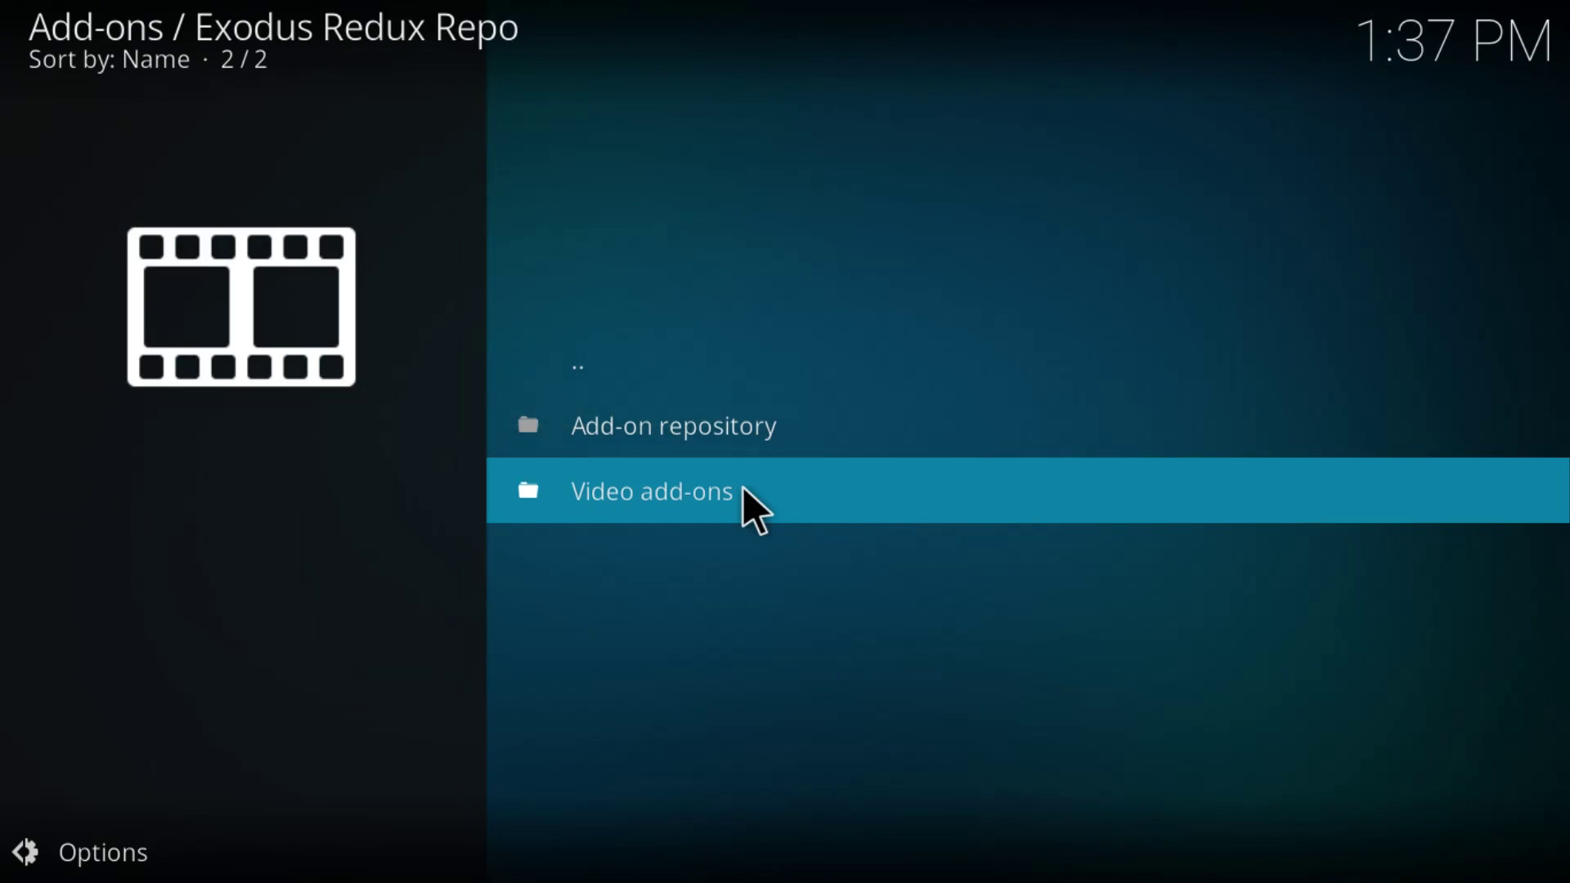
pyautogui.click(696, 494)
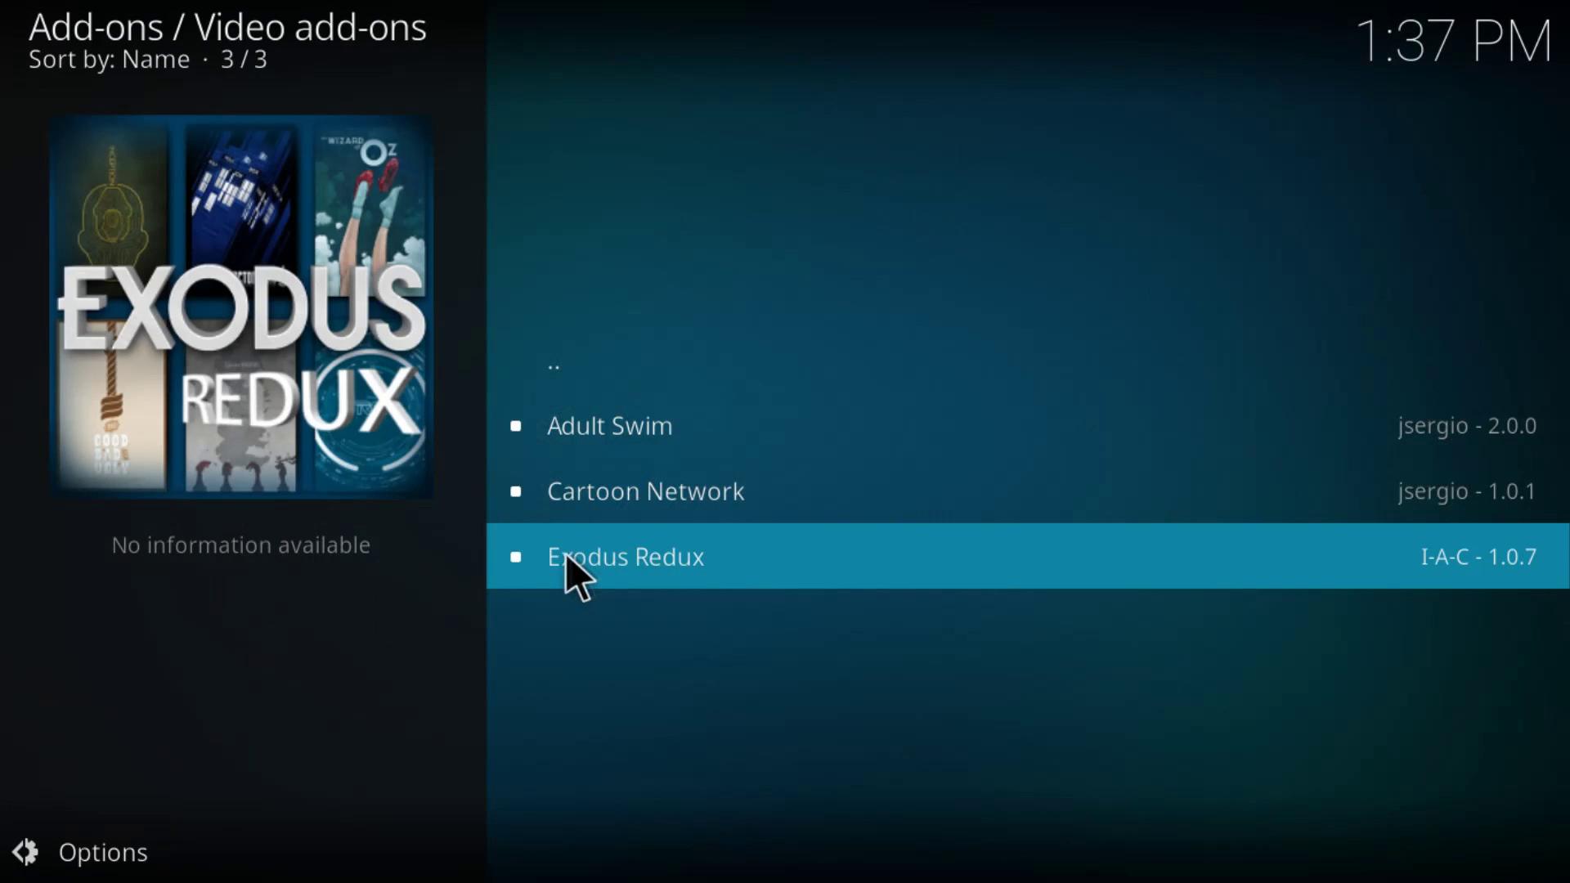
pyautogui.click(700, 556)
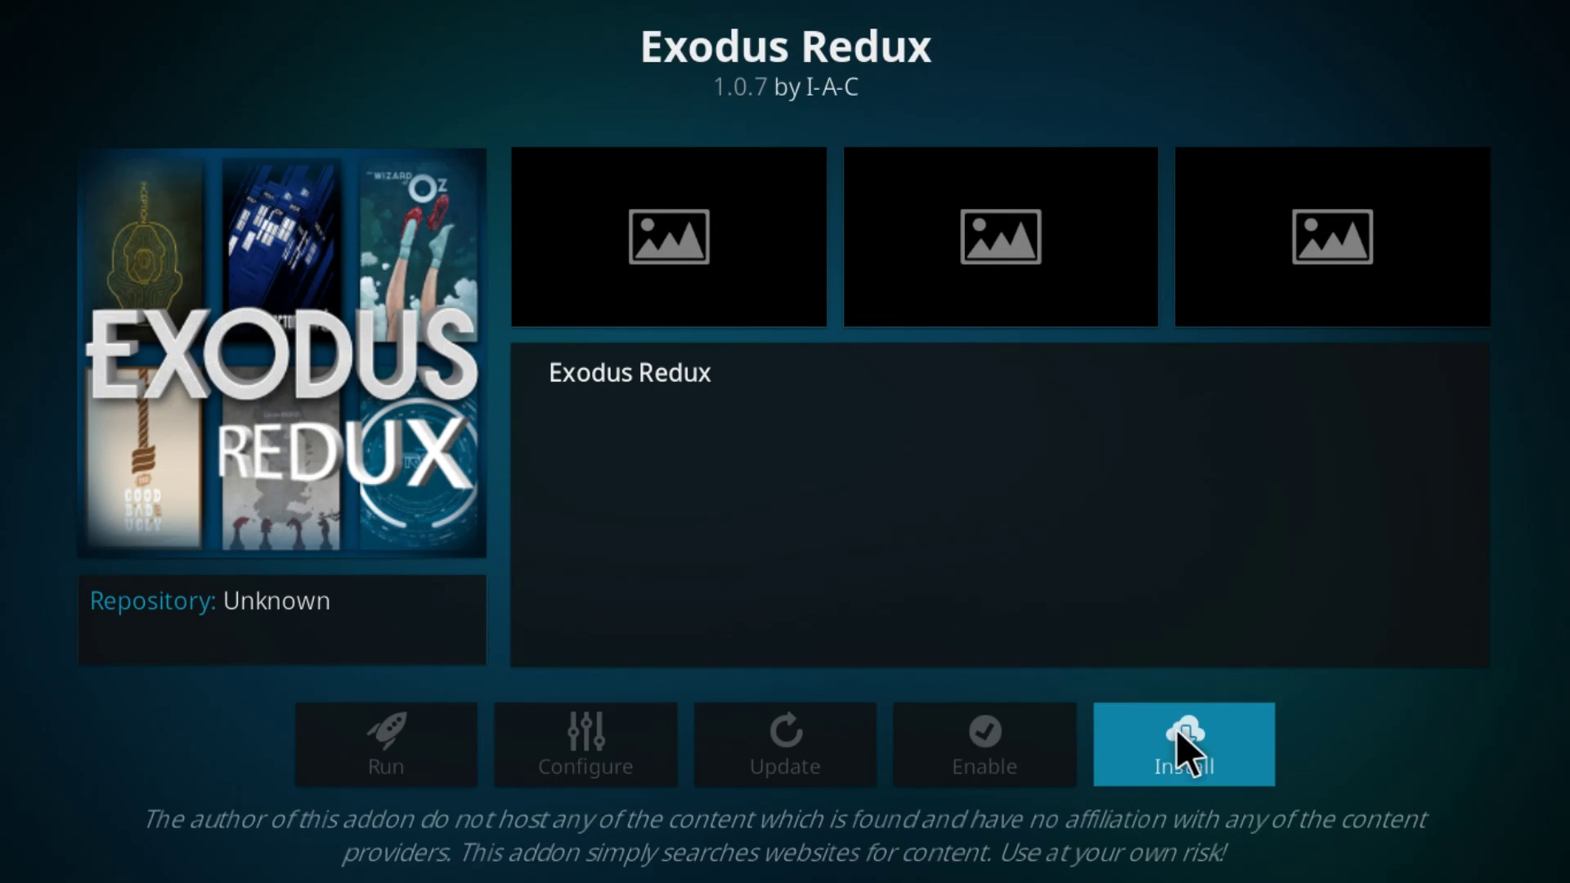
pyautogui.click(1184, 749)
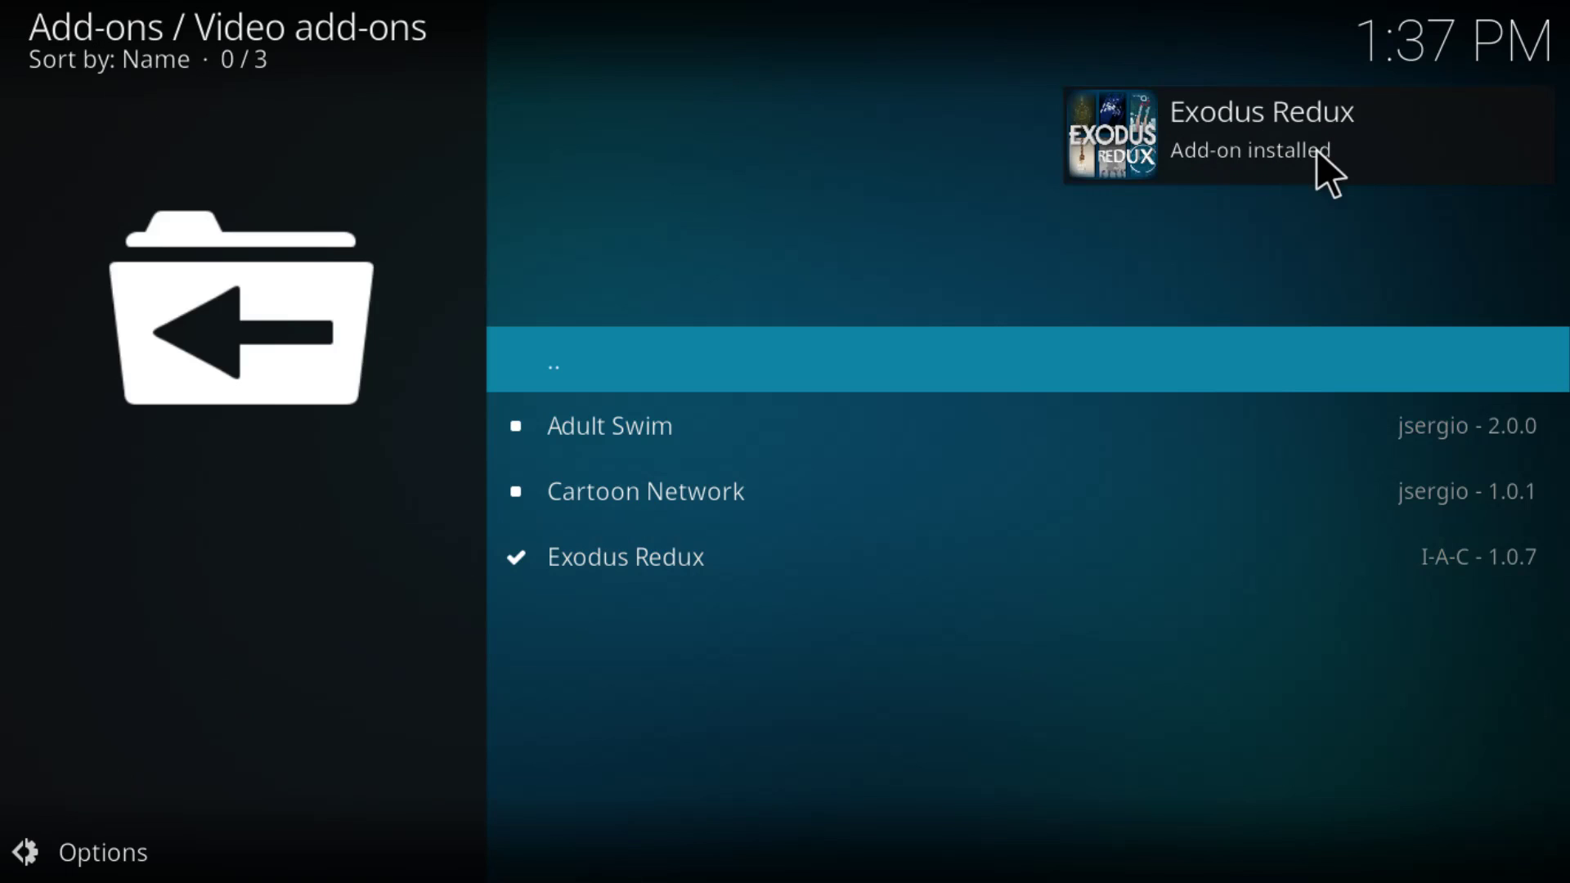
pyautogui.press('Escape')
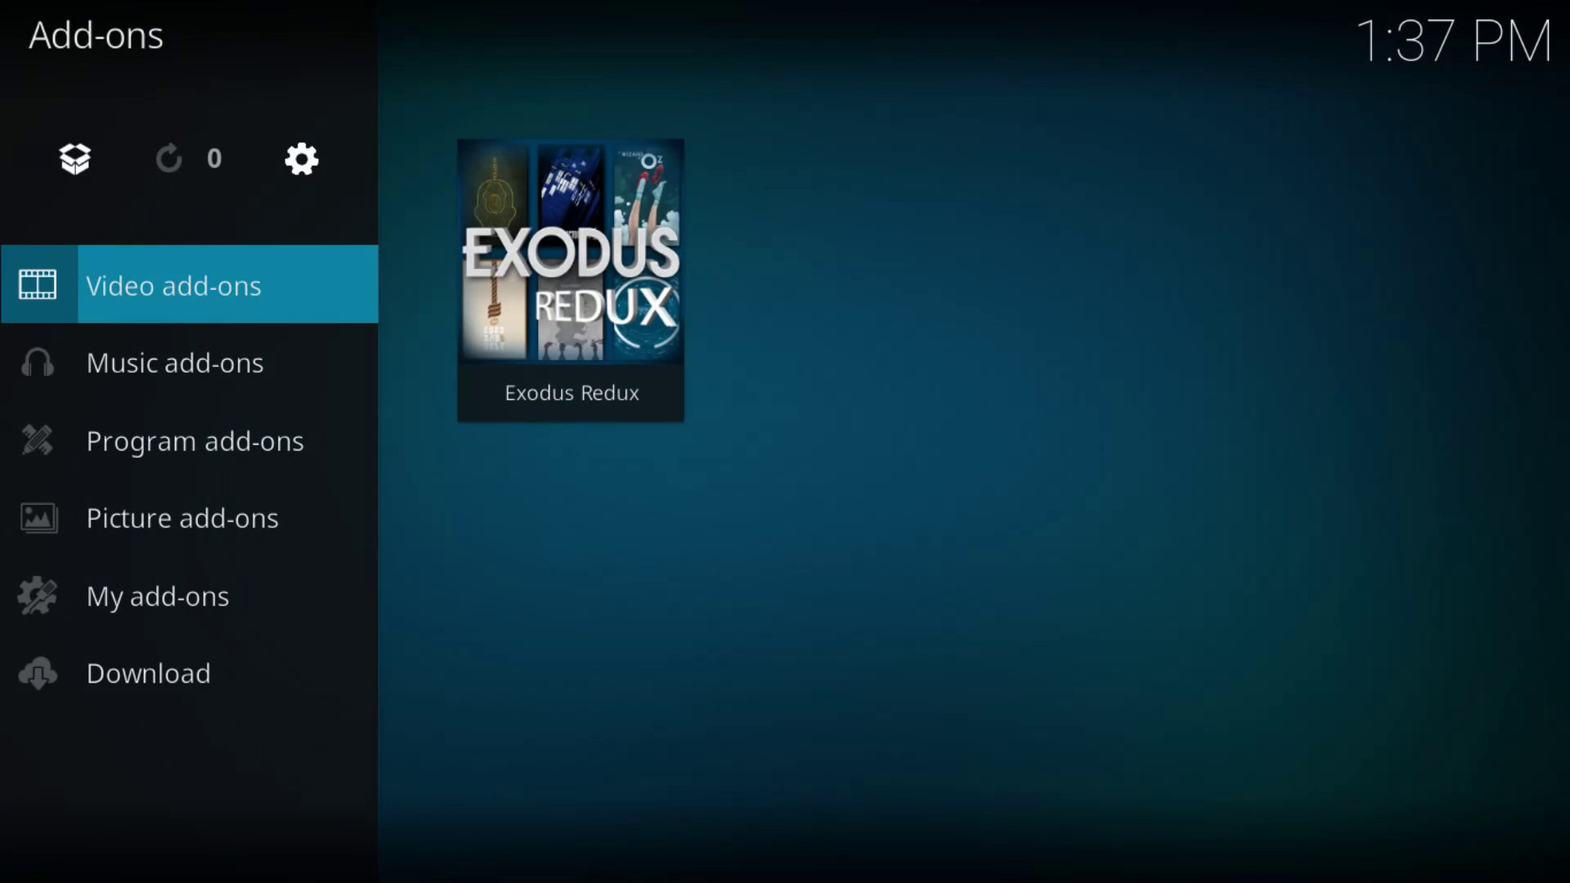
# - Launch Exodus Redux from the Video add-ons and open its Tools menu
pyautogui.press('Escape')
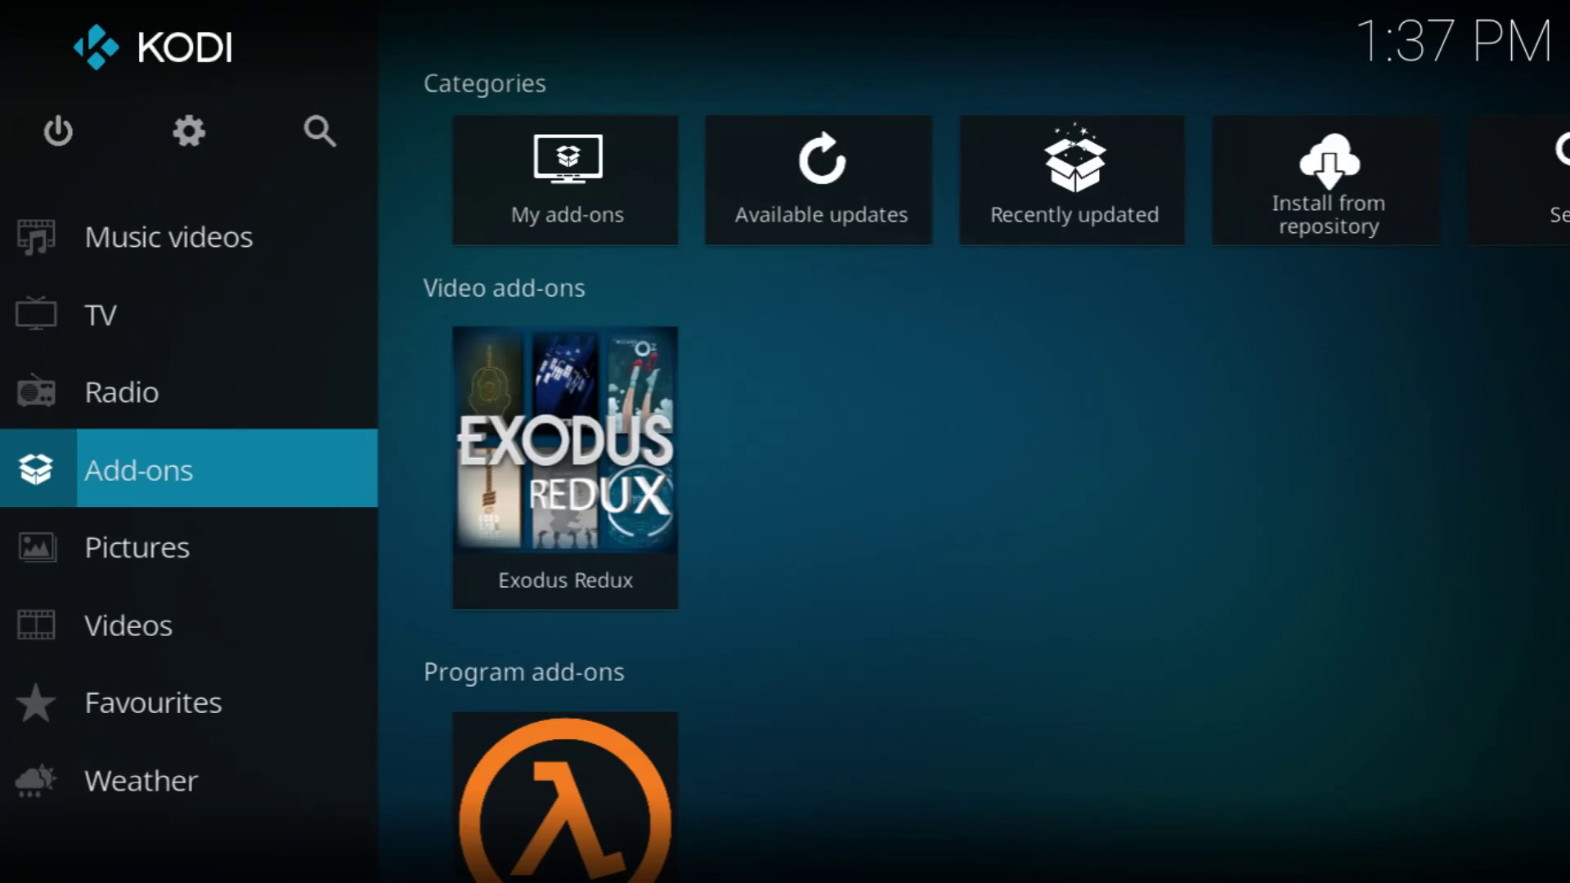
pyautogui.click(251, 466)
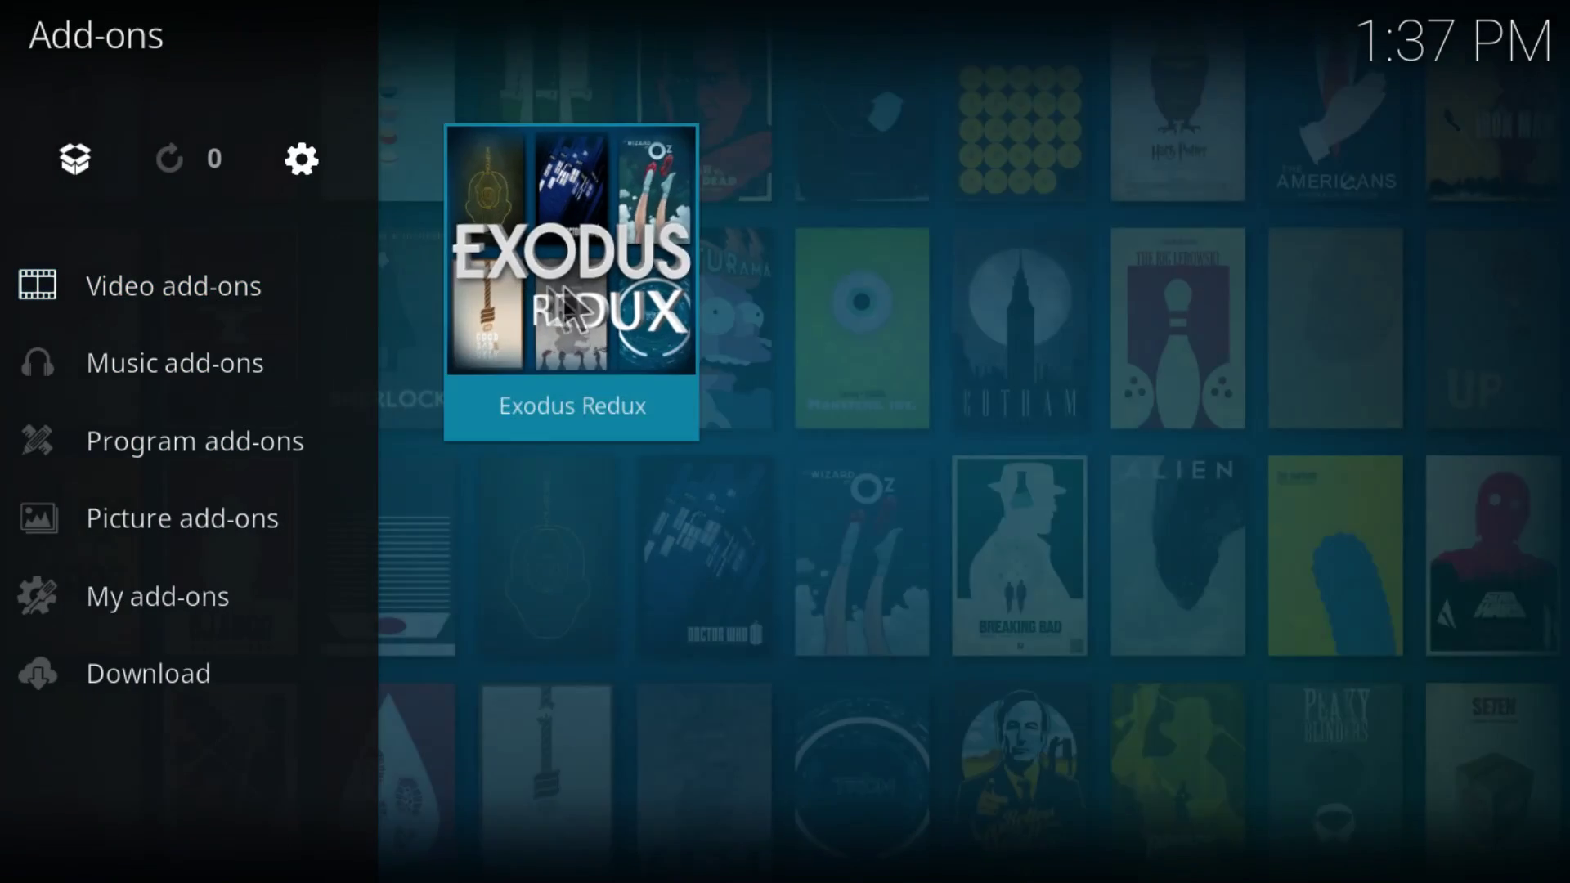
pyautogui.click(587, 285)
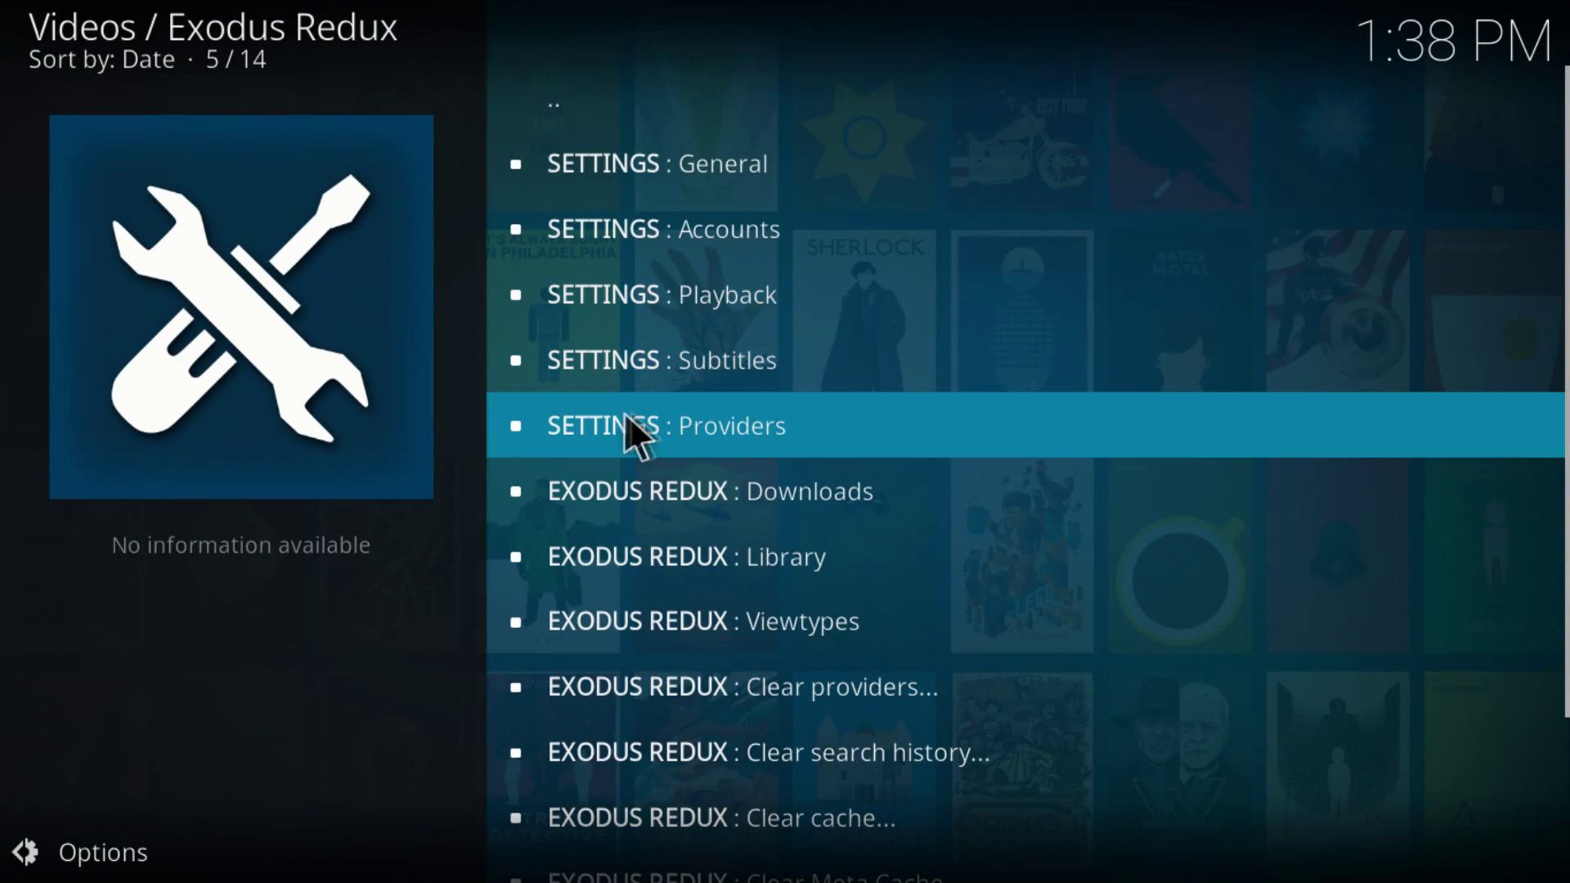
pyautogui.press('BackSpace')
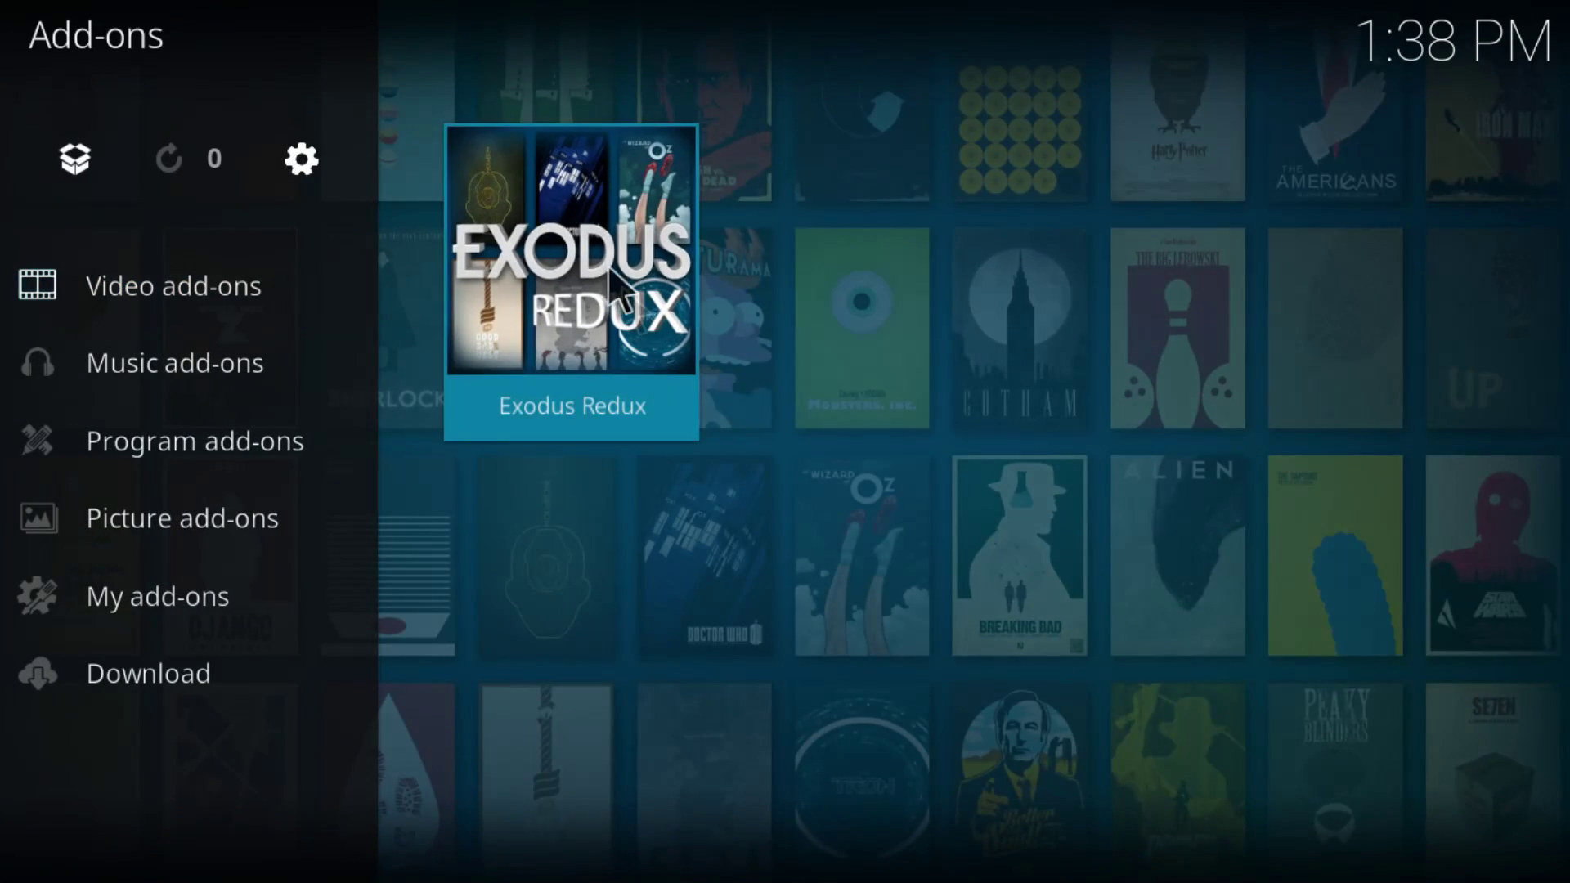
pyautogui.click(614, 241)
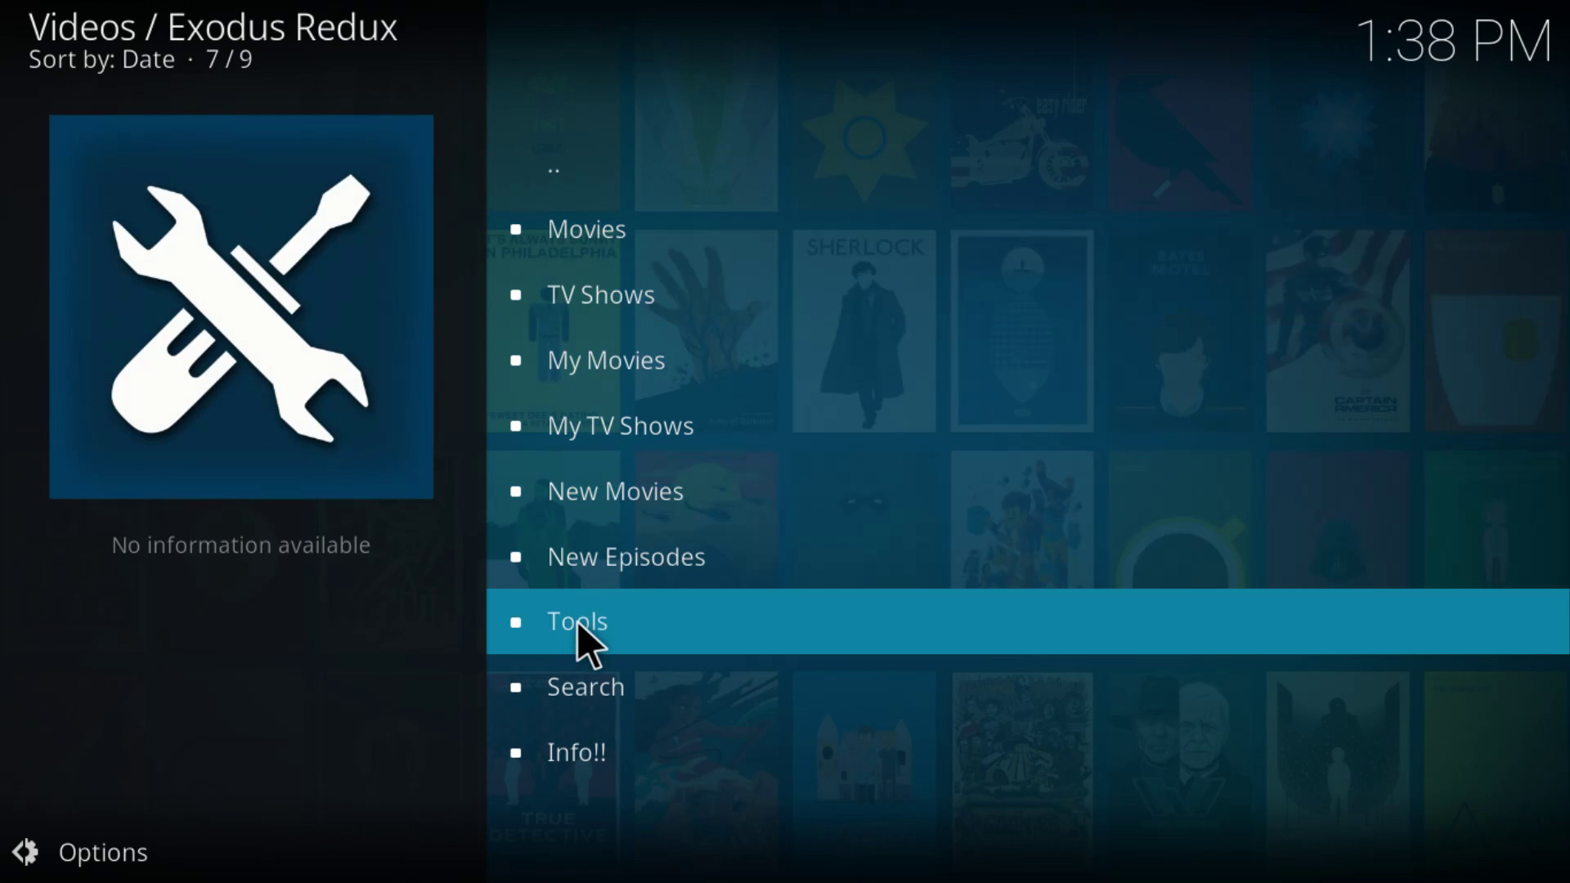
pyautogui.click(579, 622)
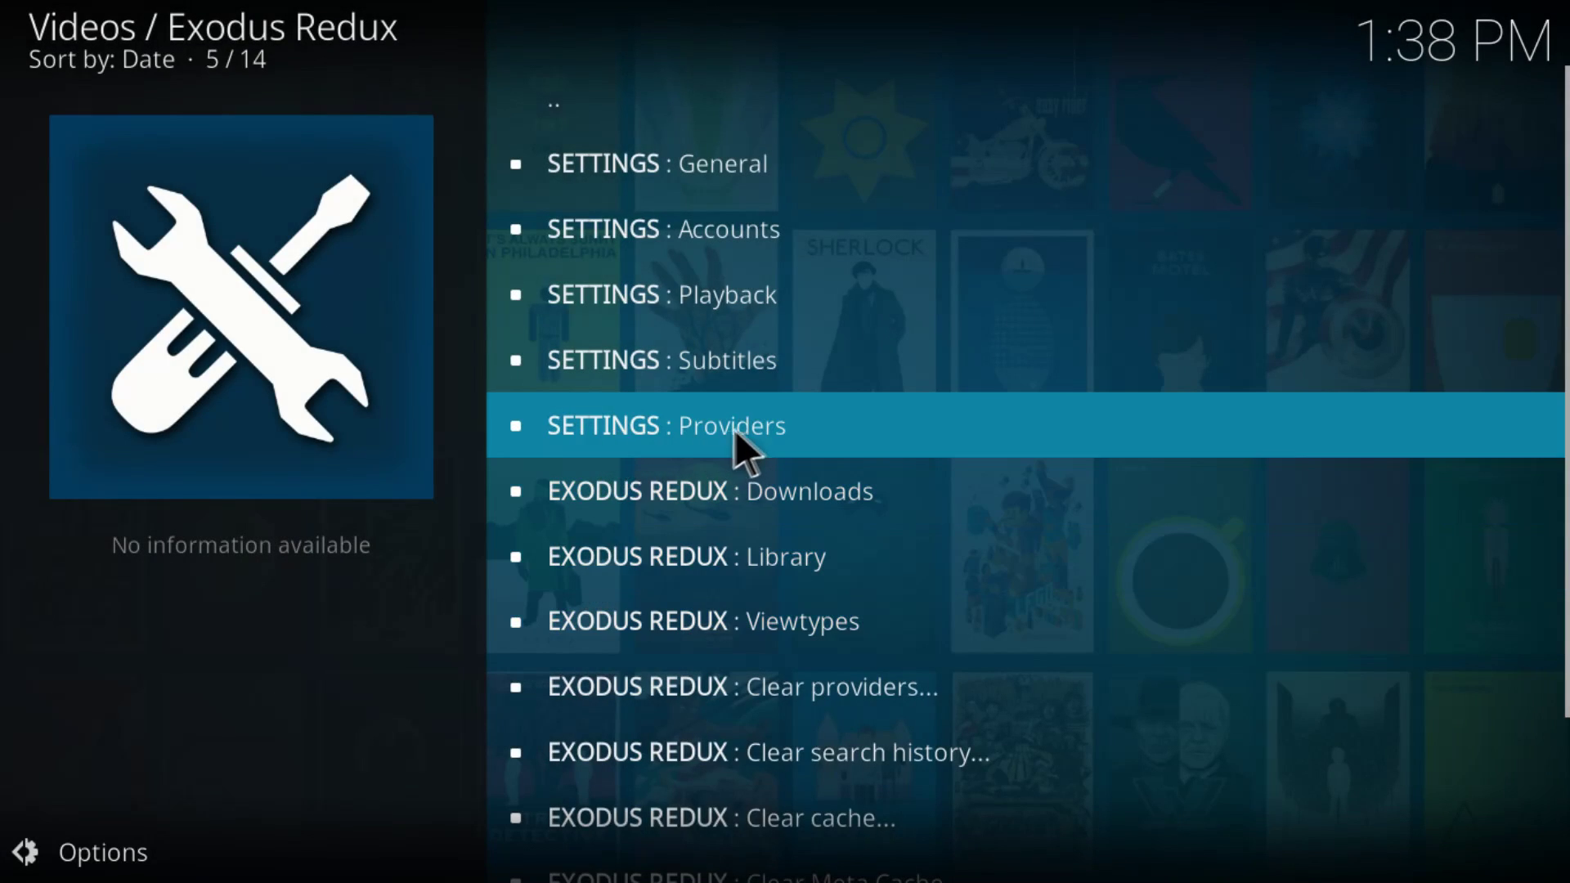
# - Set Exodus Redux's provider source to Lambda Scrapers in the Providers settings
pyautogui.click(738, 428)
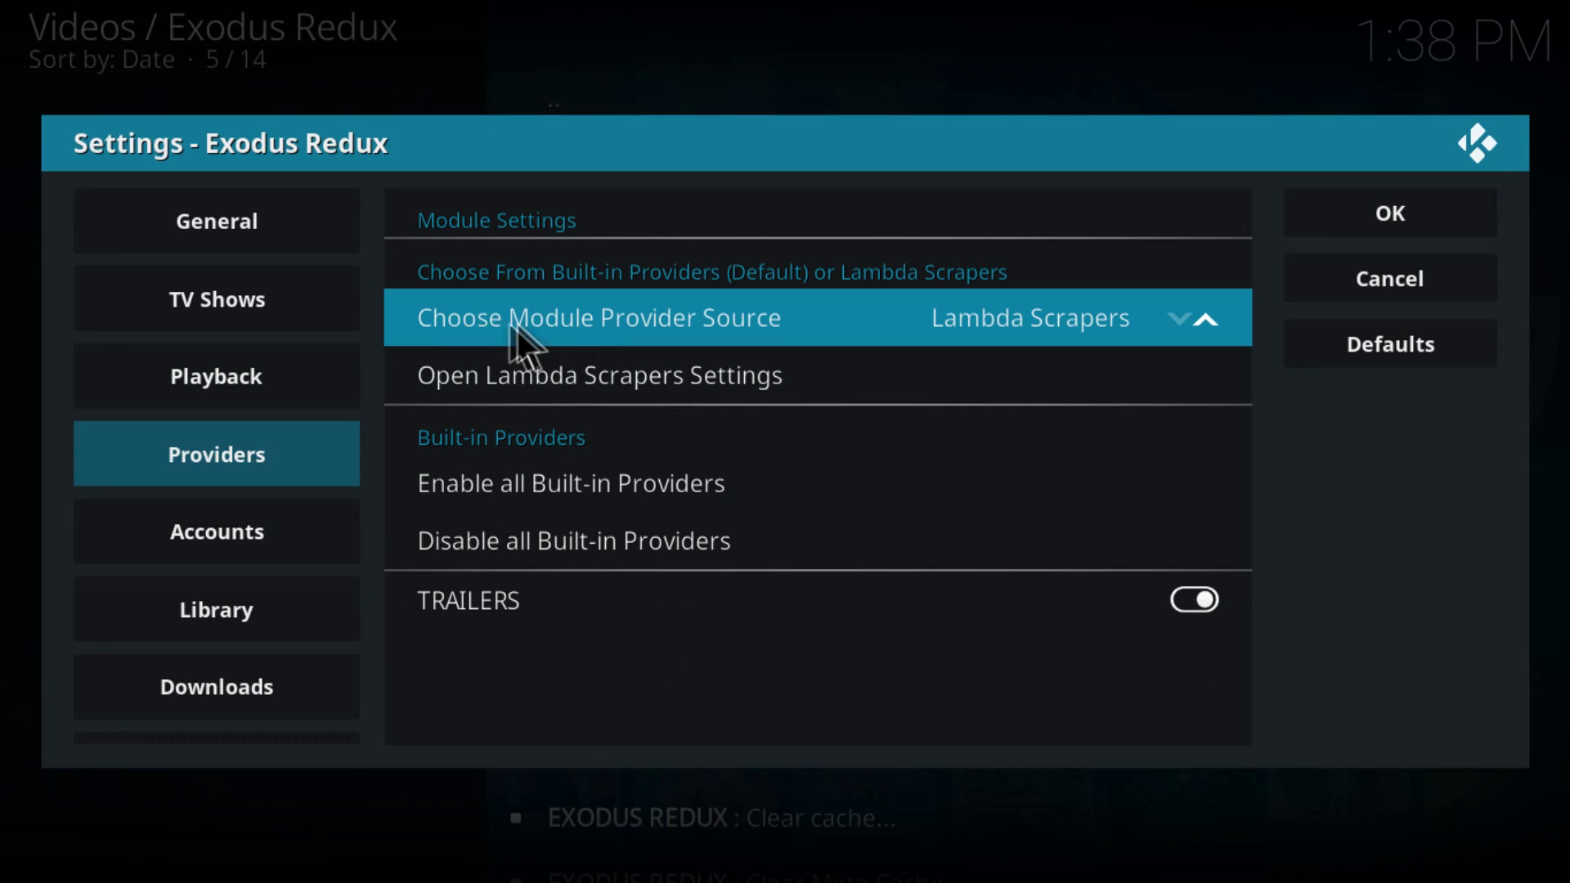
pyautogui.click(1173, 318)
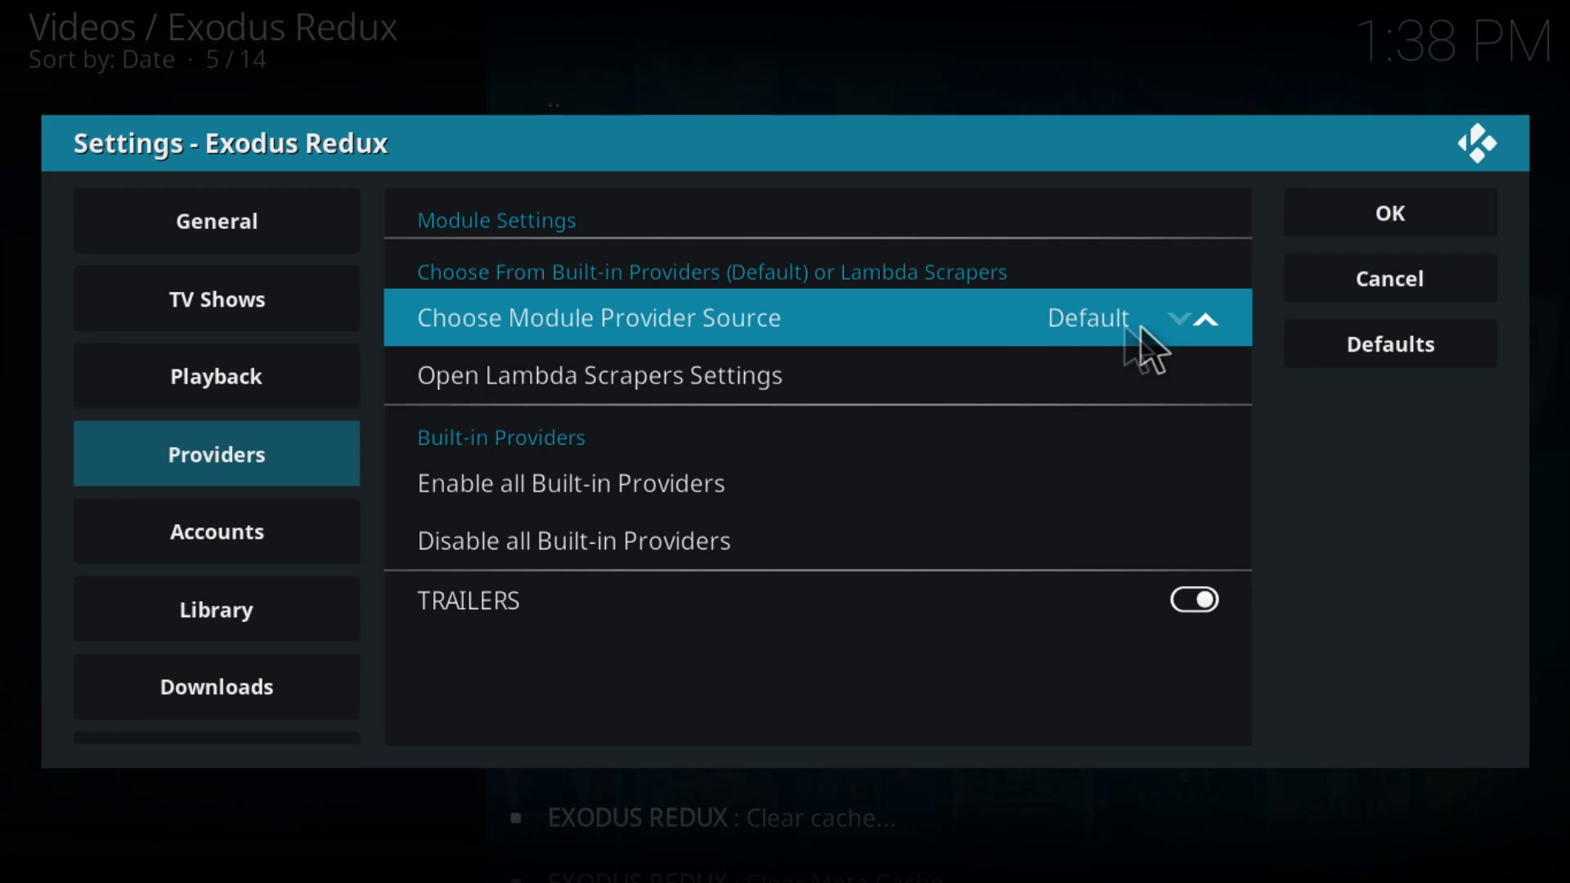
pyautogui.click(1178, 319)
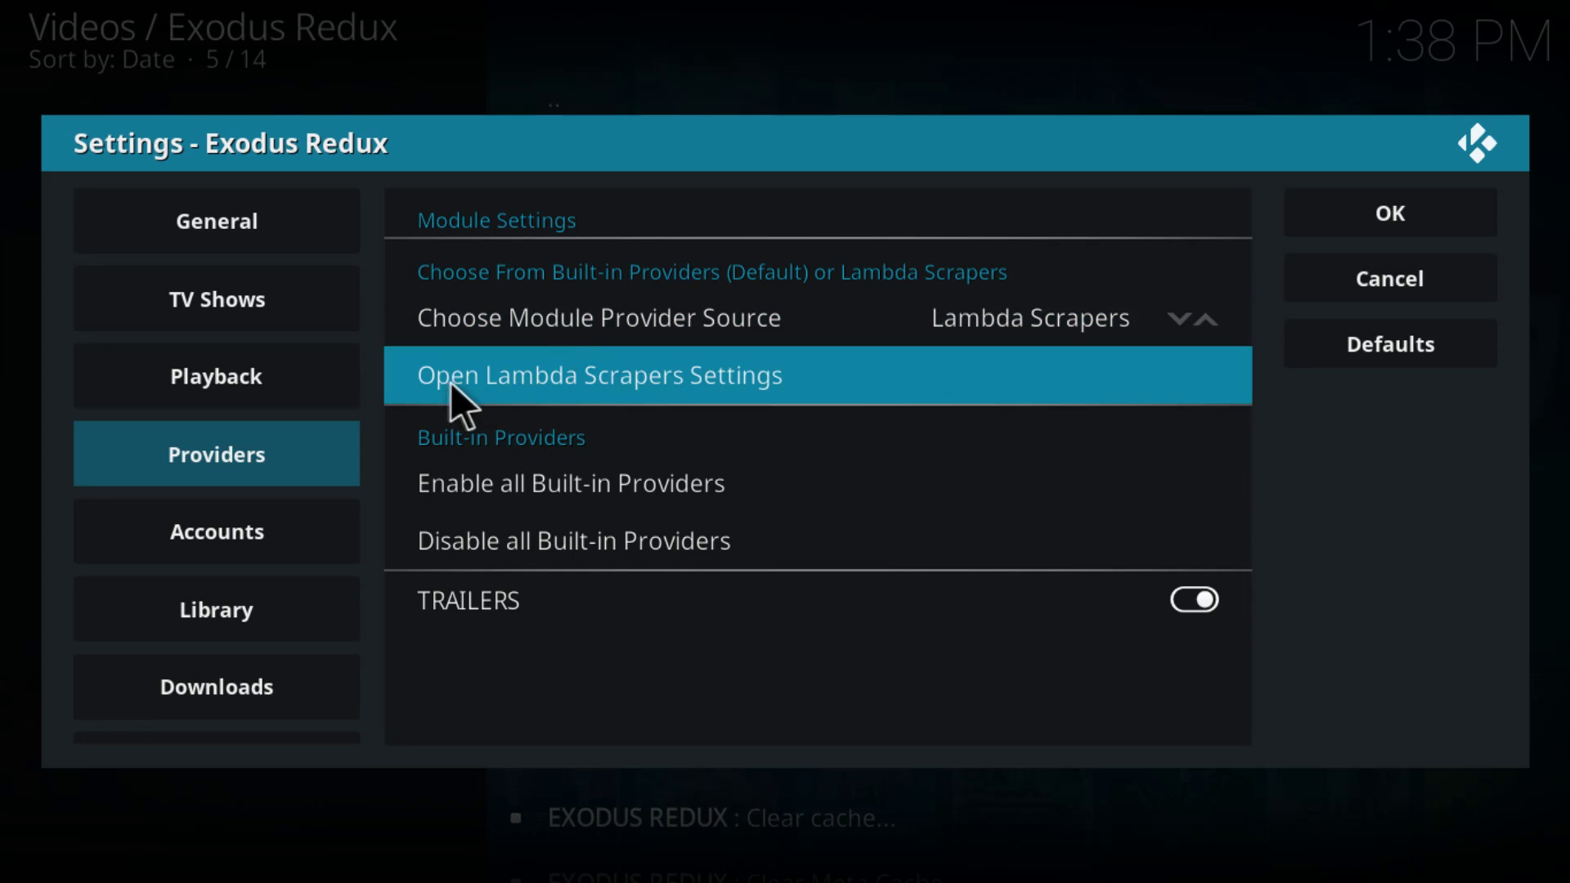
# - In Lambda Scrapers settings, keep Lambdascrapers as the module and enable all providers
pyautogui.click(718, 376)
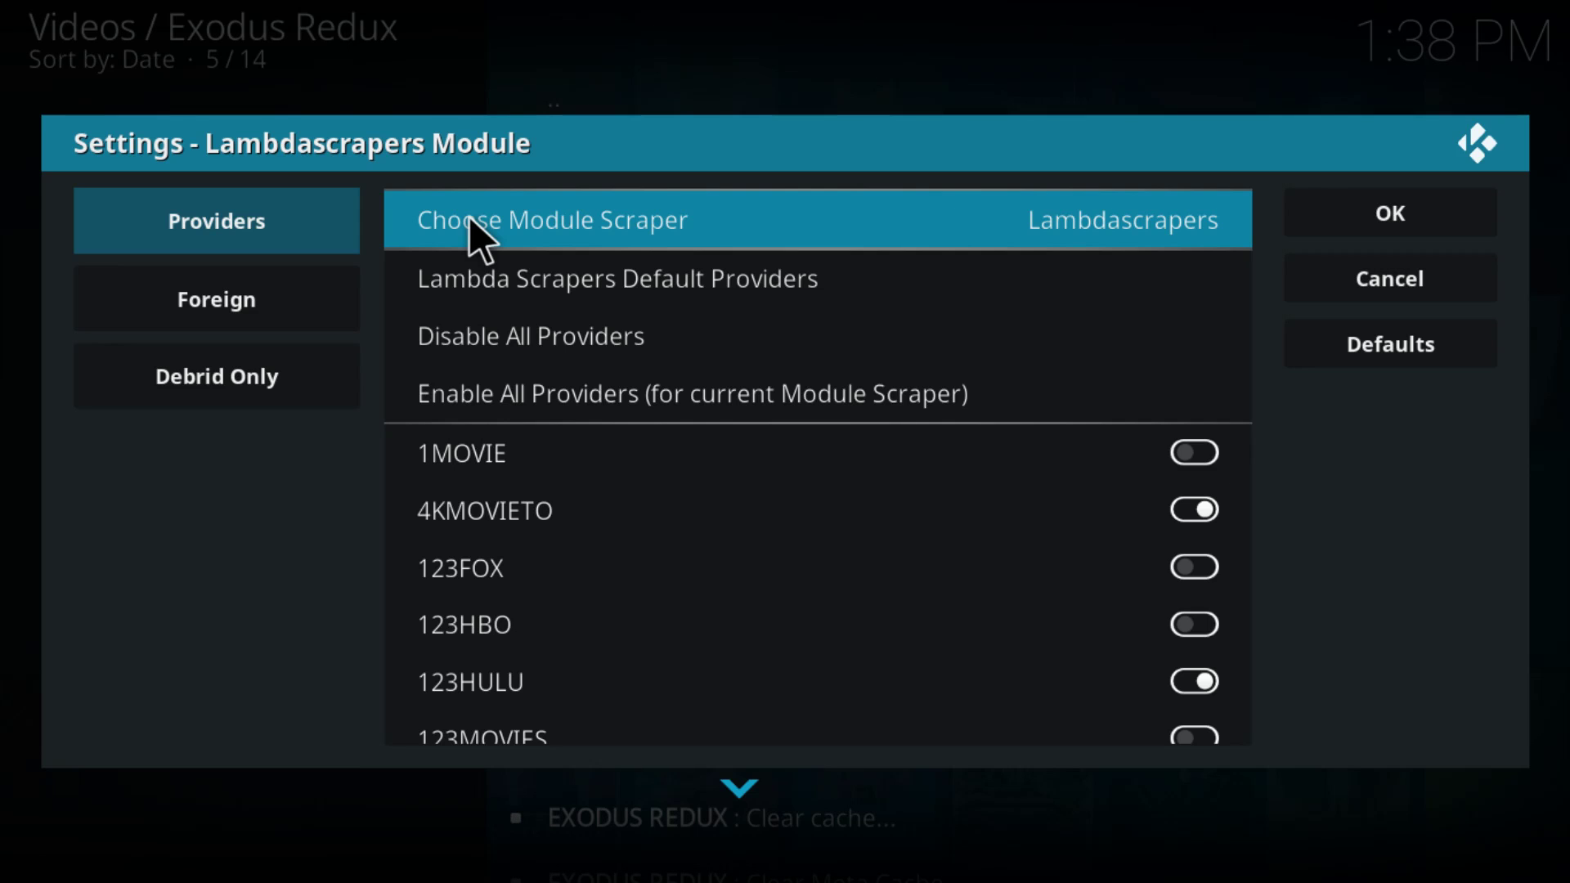
pyautogui.click(1136, 221)
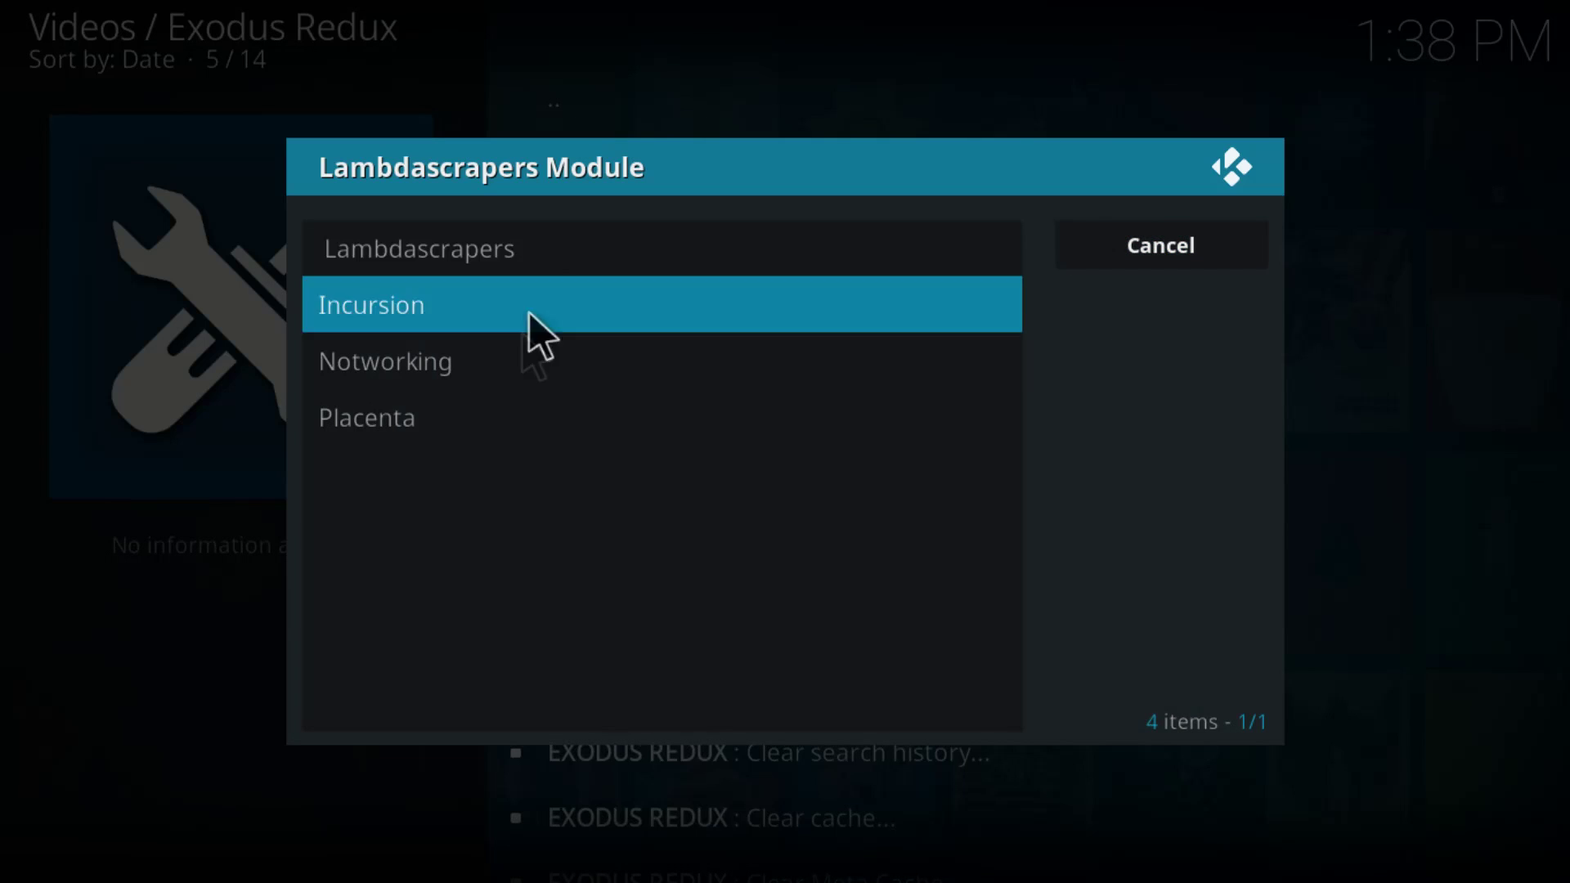
pyautogui.click(445, 241)
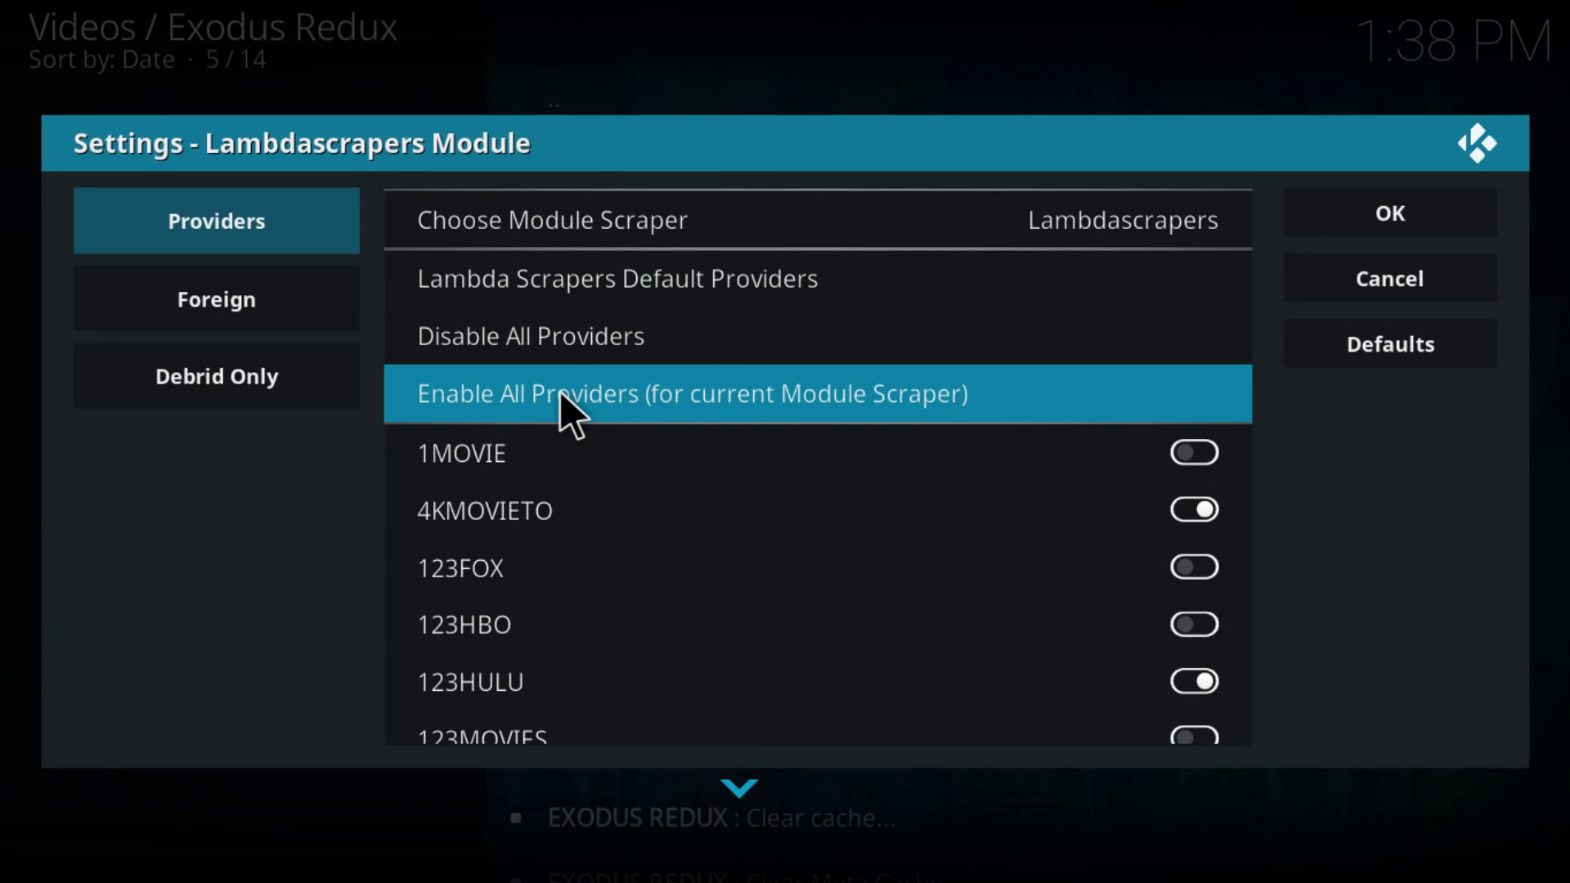
pyautogui.click(886, 396)
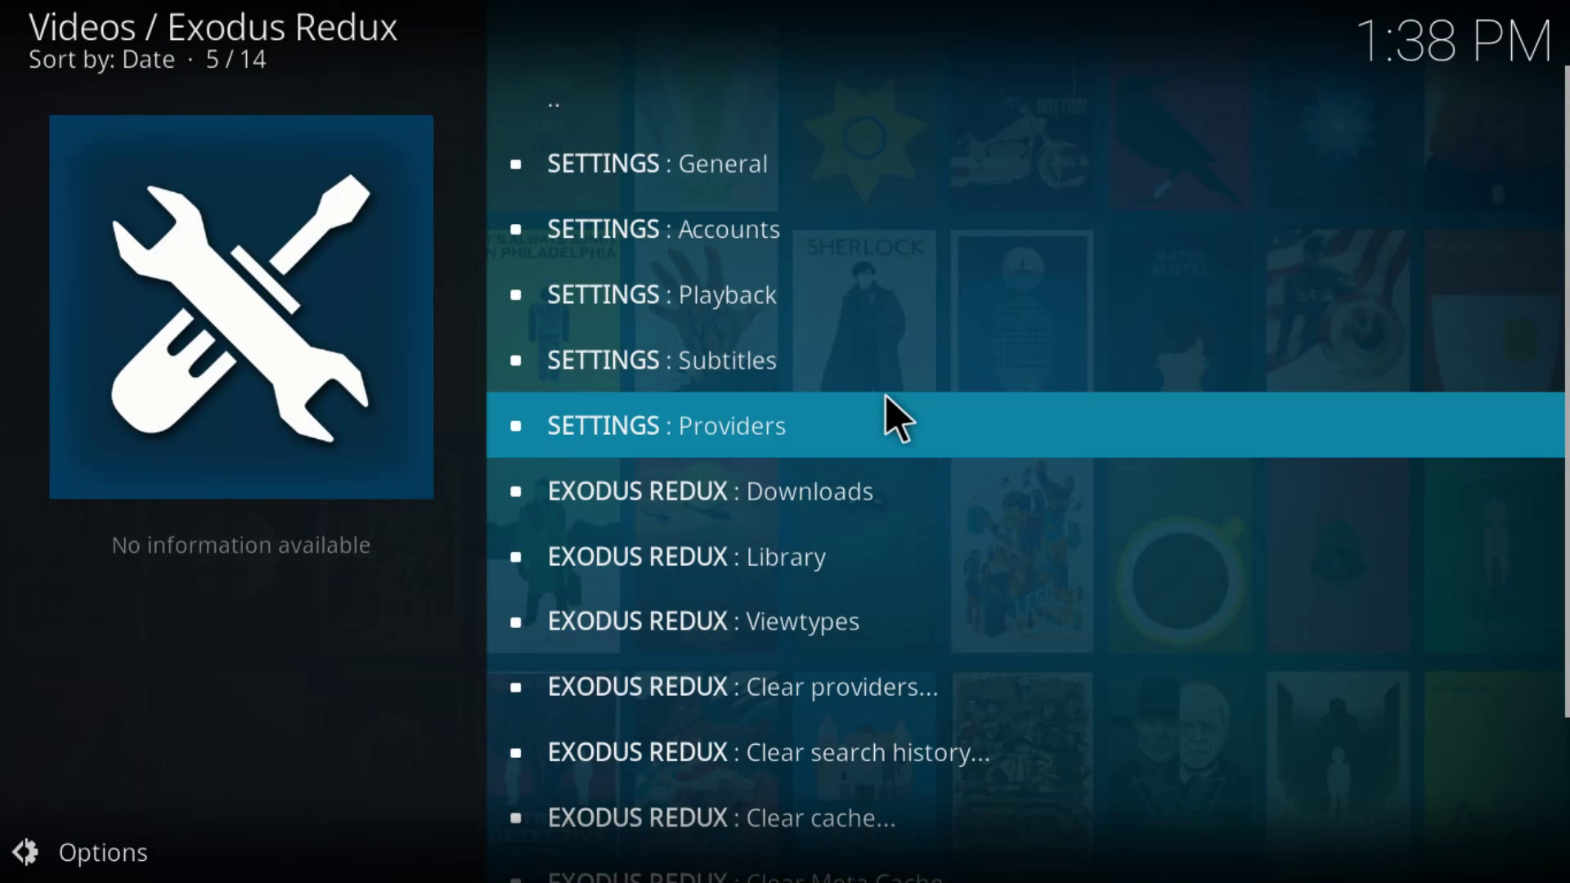
# - Confirm the provider settings and go back to the Exodus Redux main menu
pyautogui.click(886, 395)
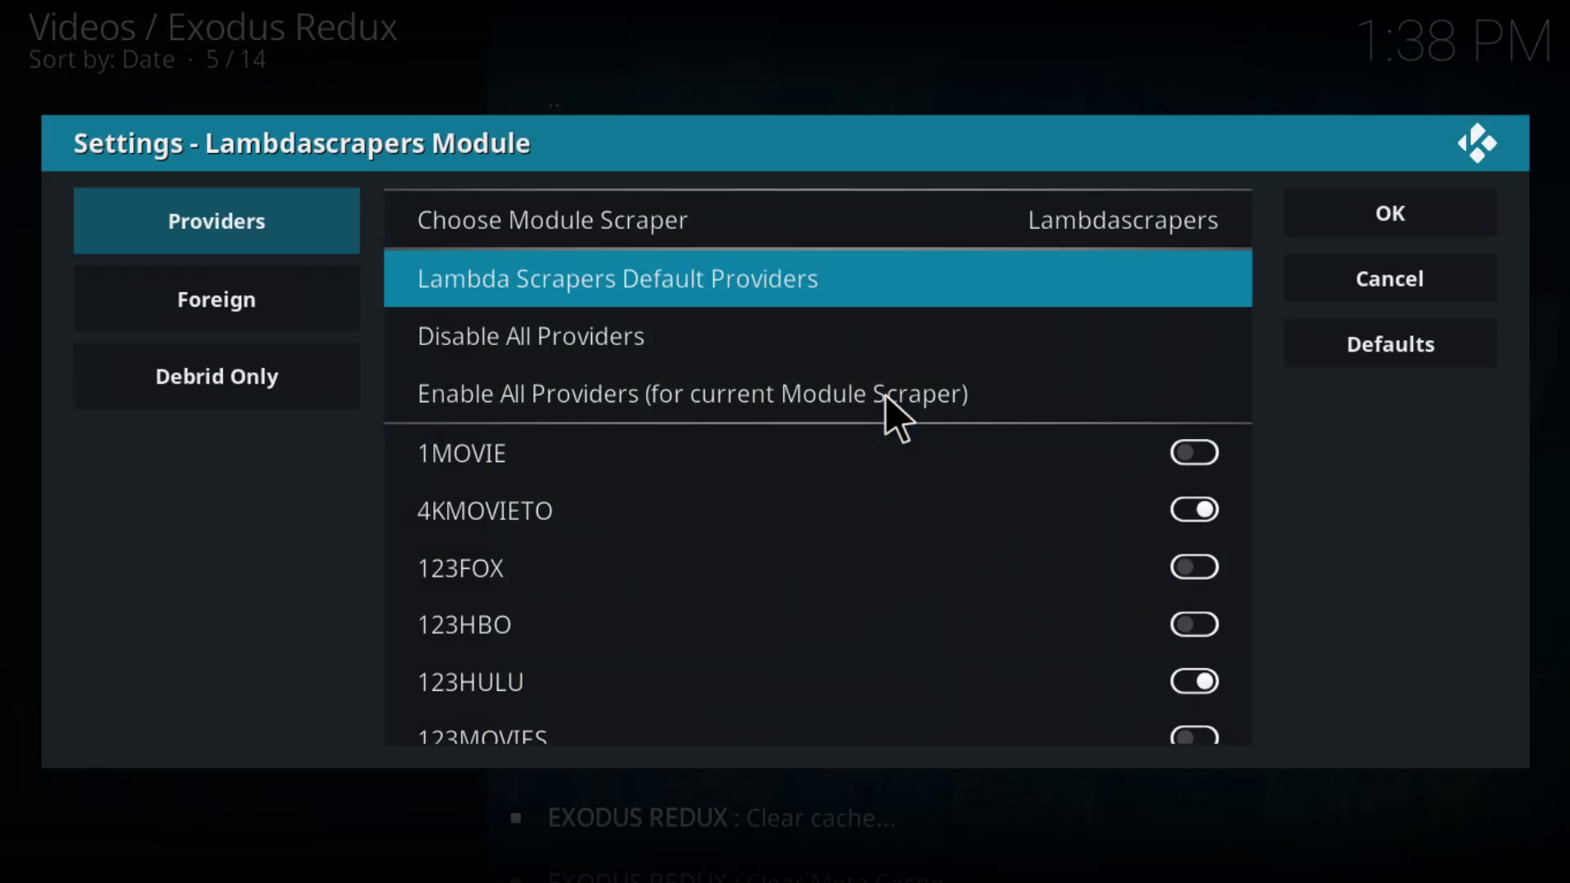
pyautogui.click(1374, 208)
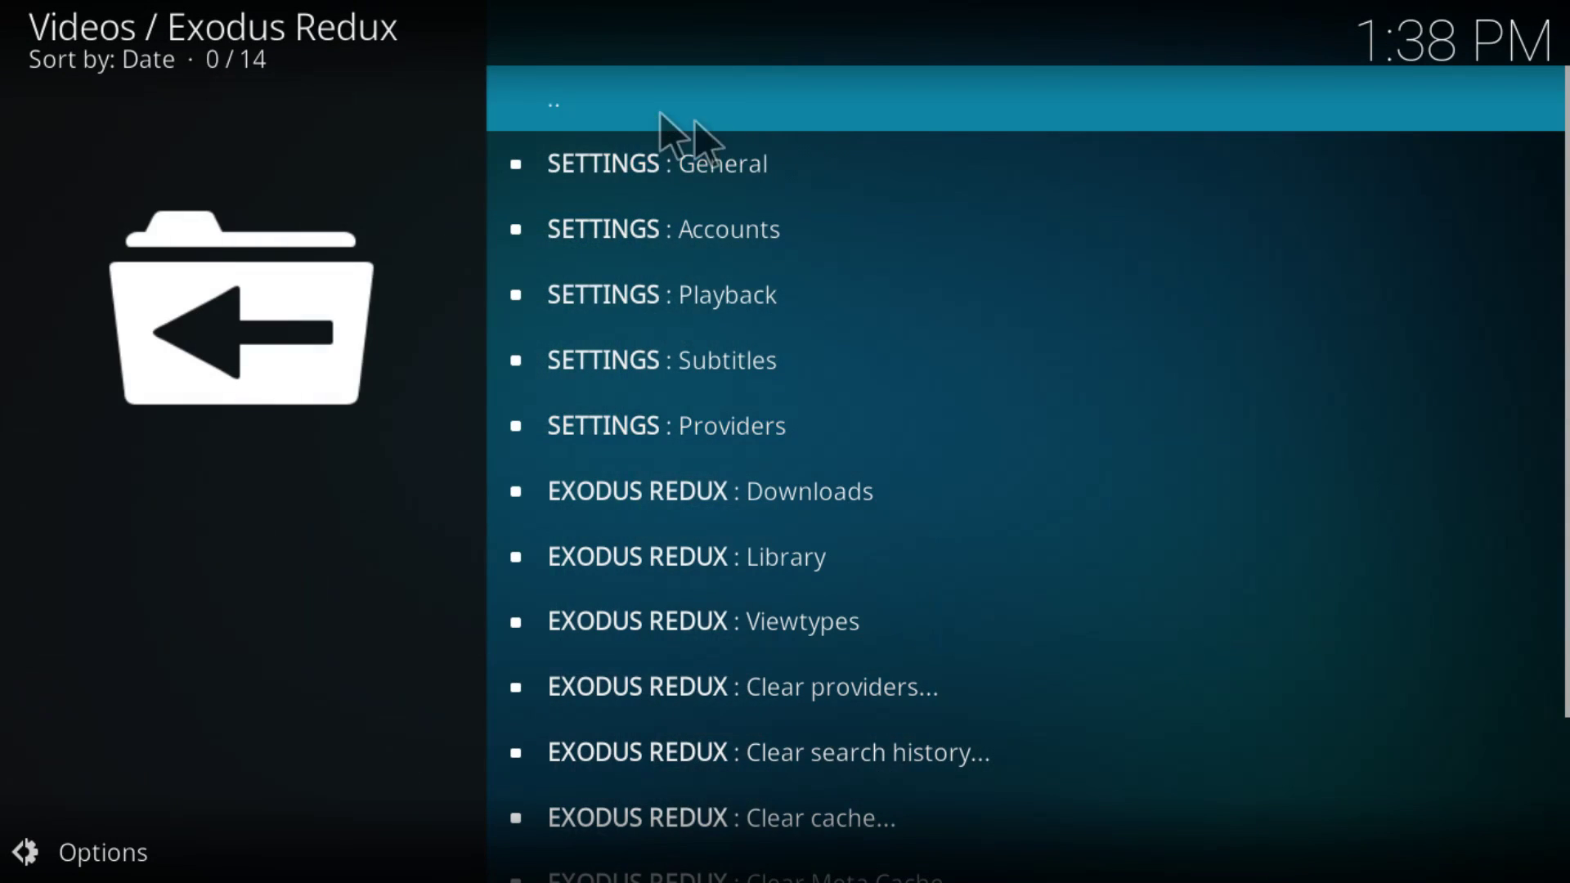
pyautogui.click(663, 116)
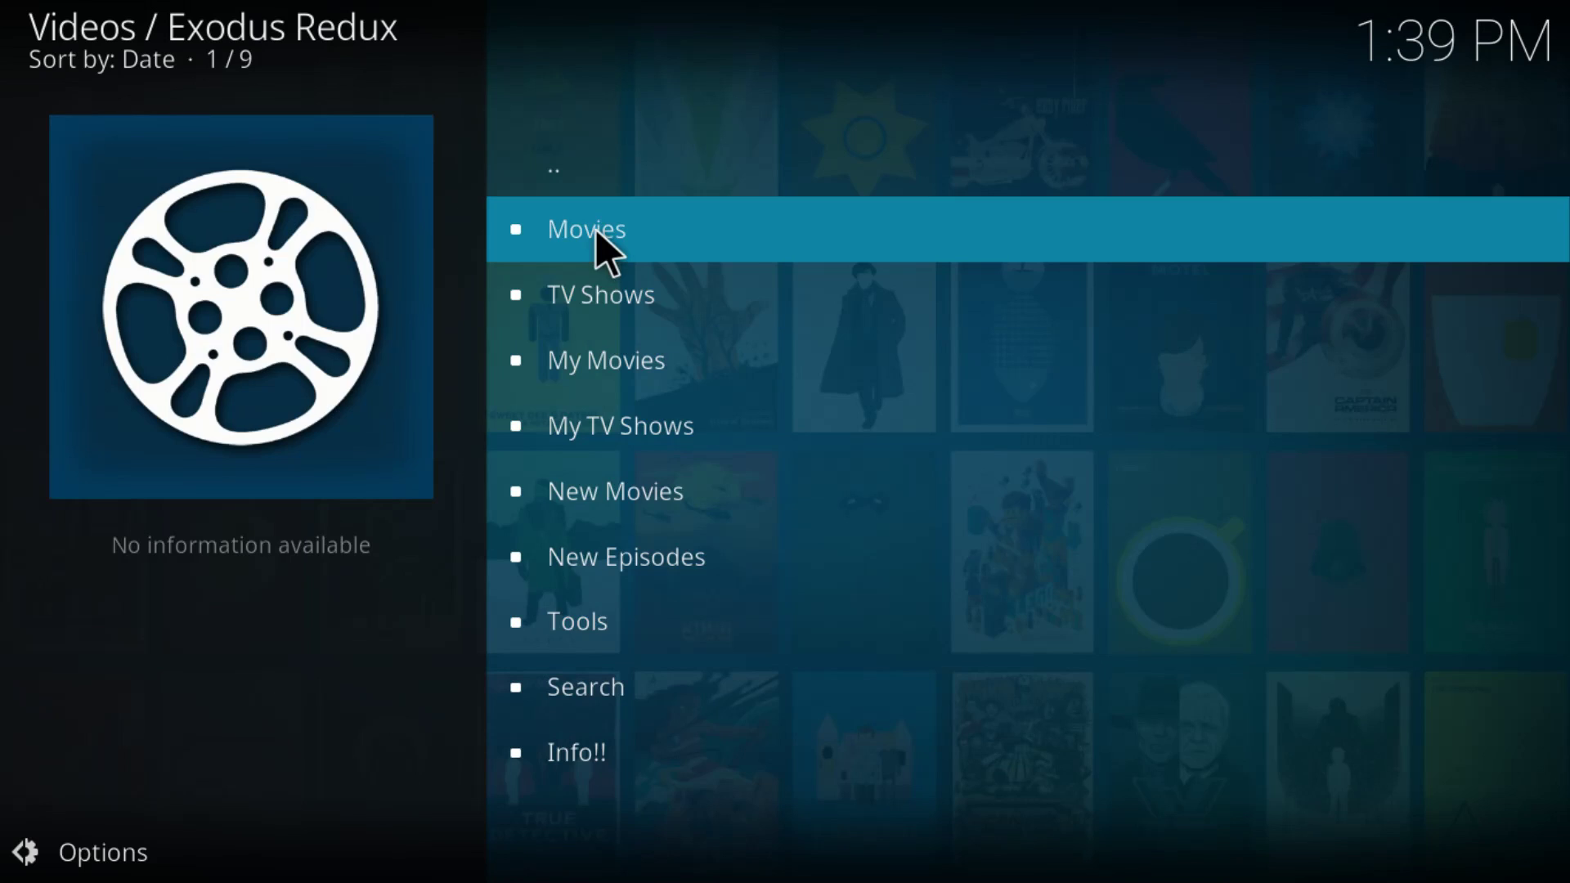
# - Open Movies > Genres > Action in Exodus Redux
pyautogui.click(596, 230)
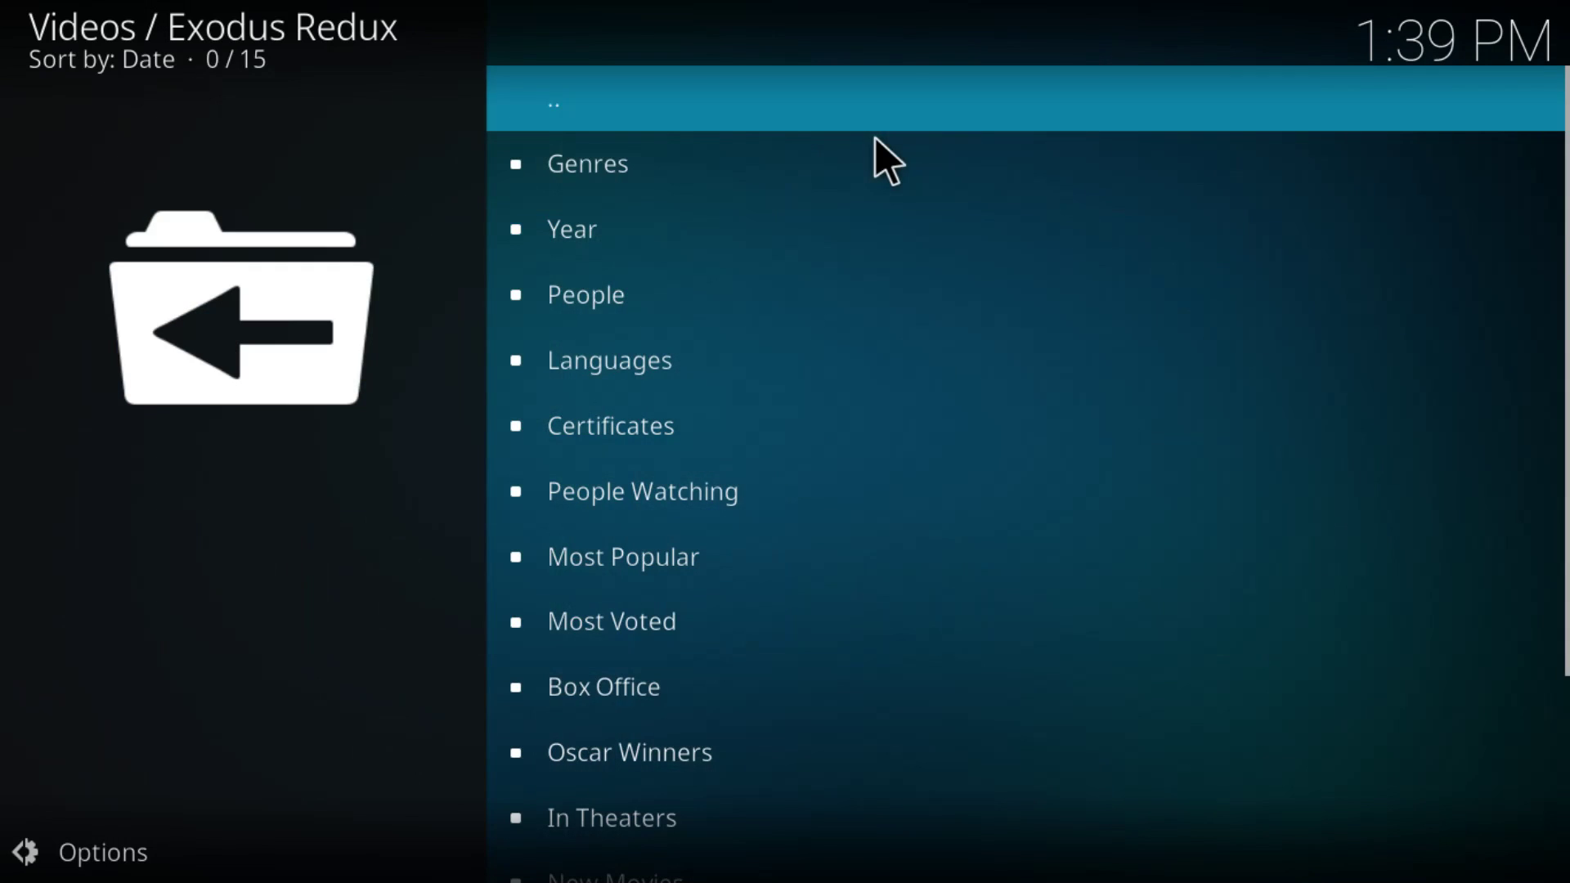
pyautogui.click(866, 166)
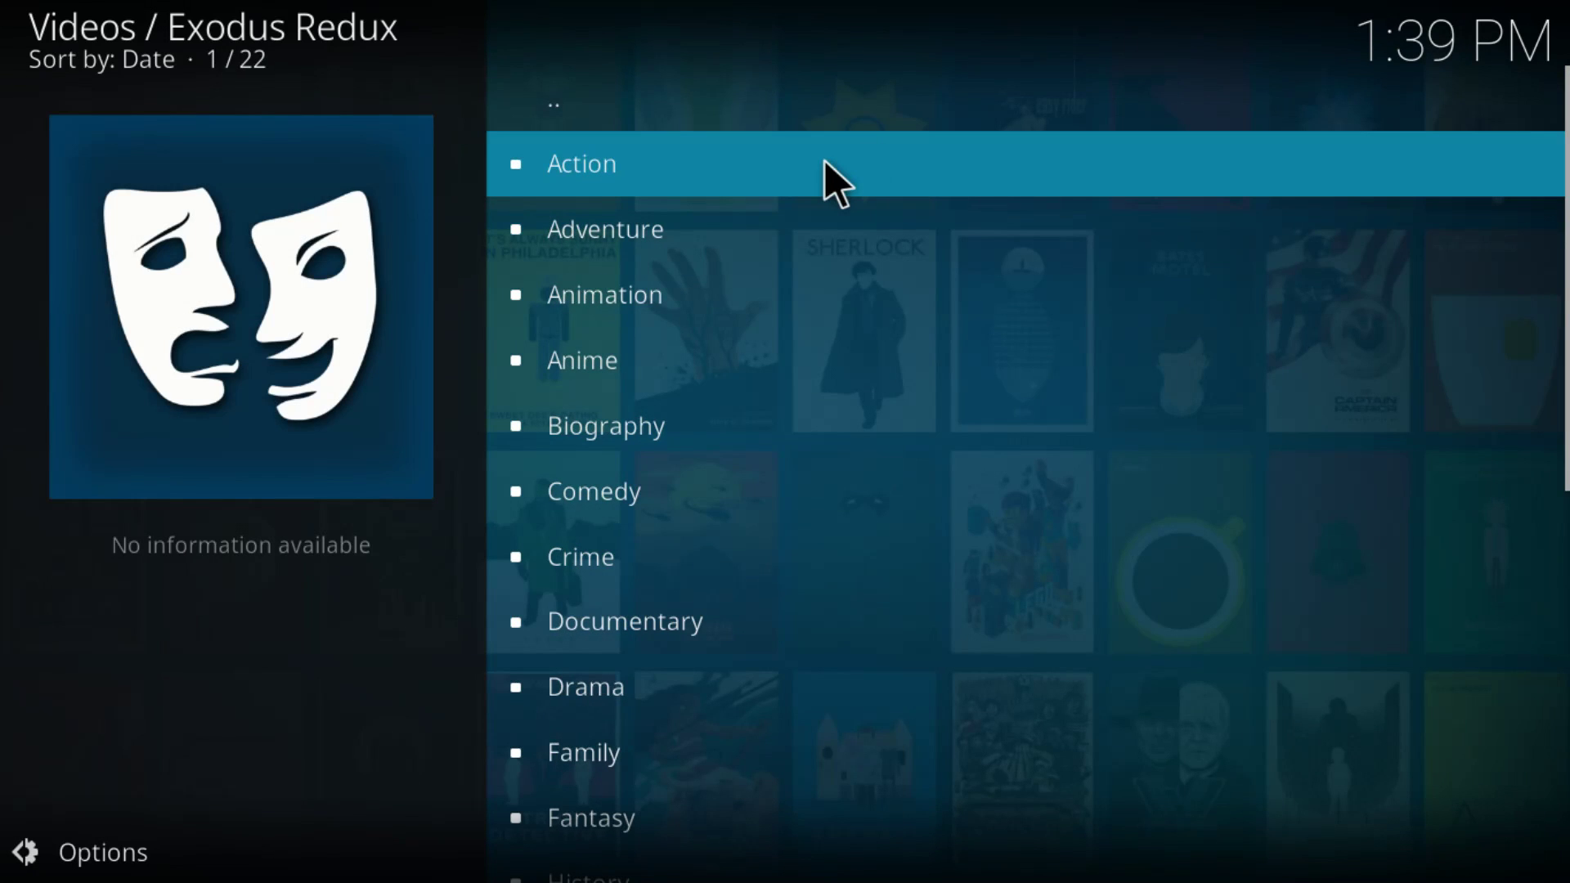
pyautogui.click(826, 160)
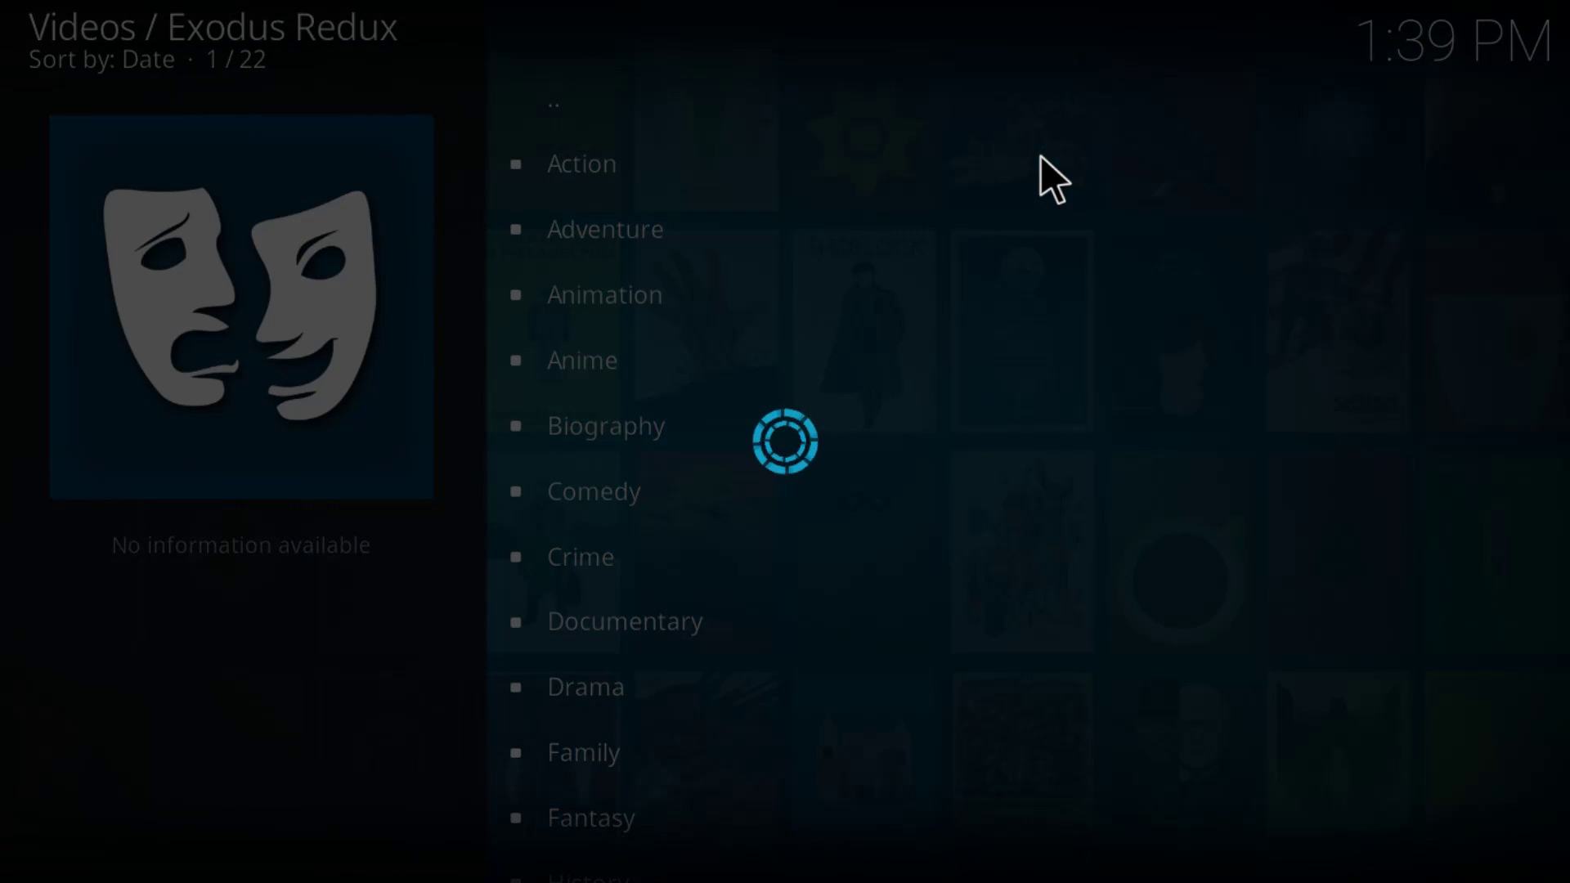